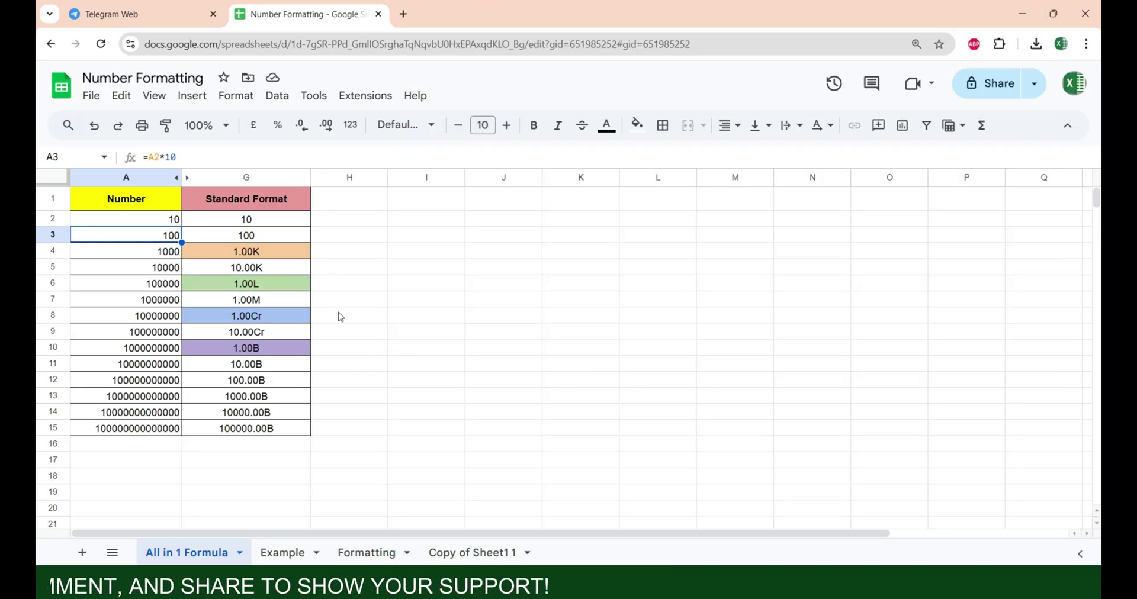
Select G2 and expand the formula bar to show its full nested IF formula
{"action": "left_click", "coordinate": [265, 225]}
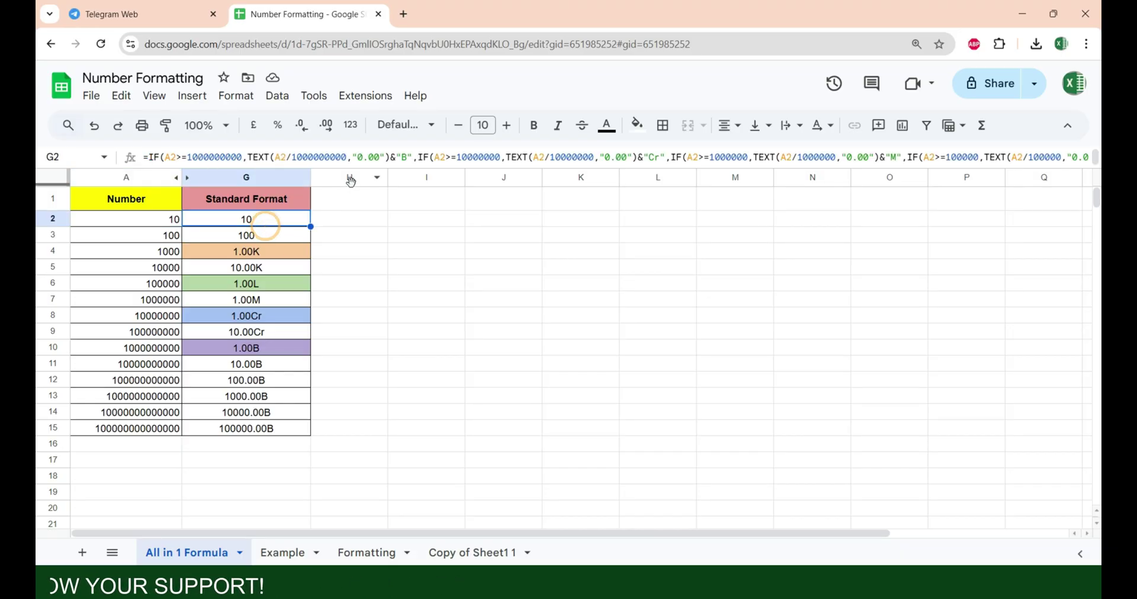
{"action": "left_click_drag", "start_coordinate": [366, 166], "coordinate": [366, 189]}
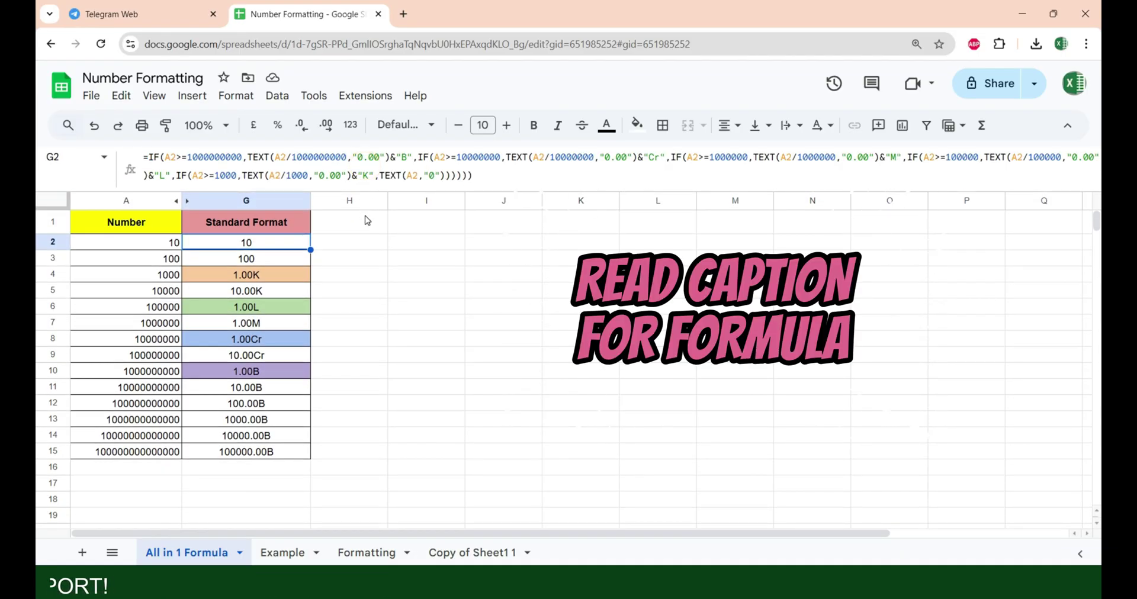
On the Example sheet, enter =RANDBETWEEN(1000,100000000) in A2
{"action": "left_click", "coordinate": [285, 553]}
{"action": "type", "text": "=rand"}
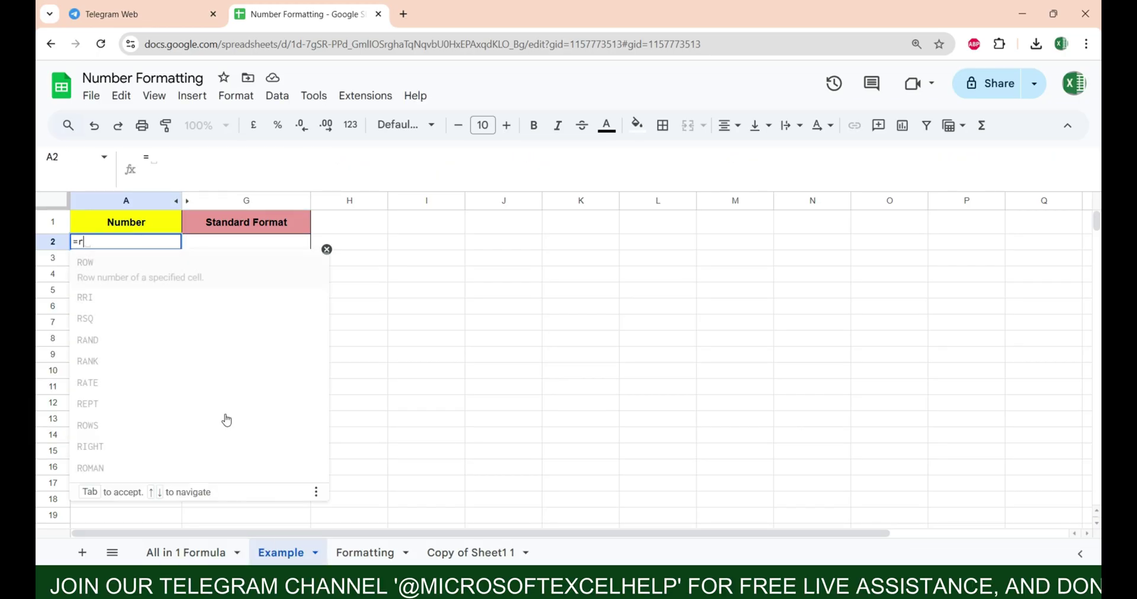
{"action": "key", "text": "Down"}
{"action": "key", "text": "Down"}
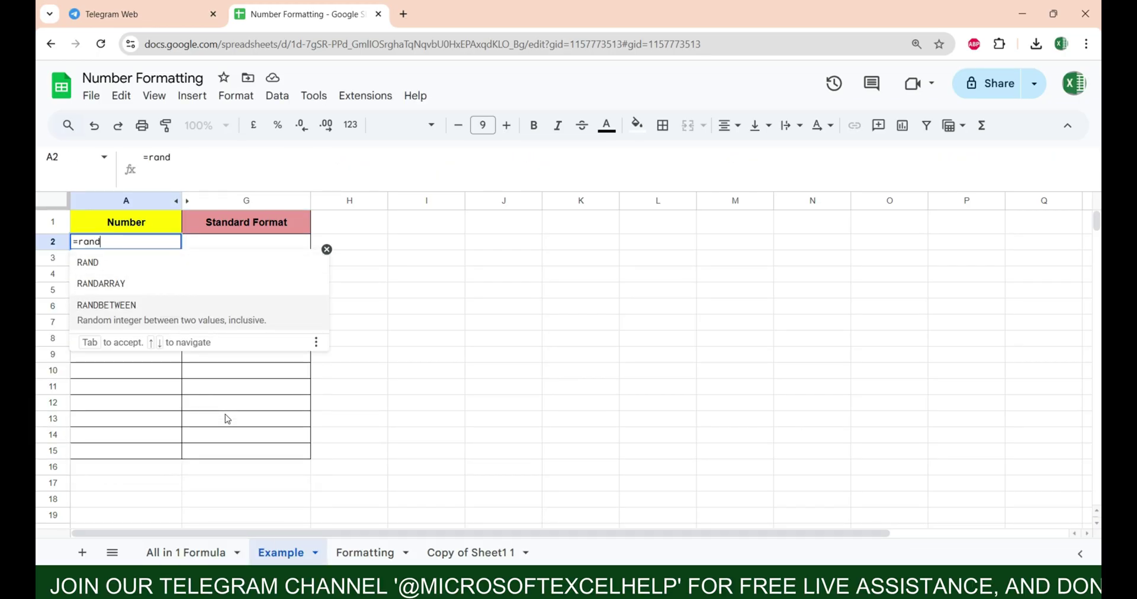
{"action": "key", "text": "Tab"}
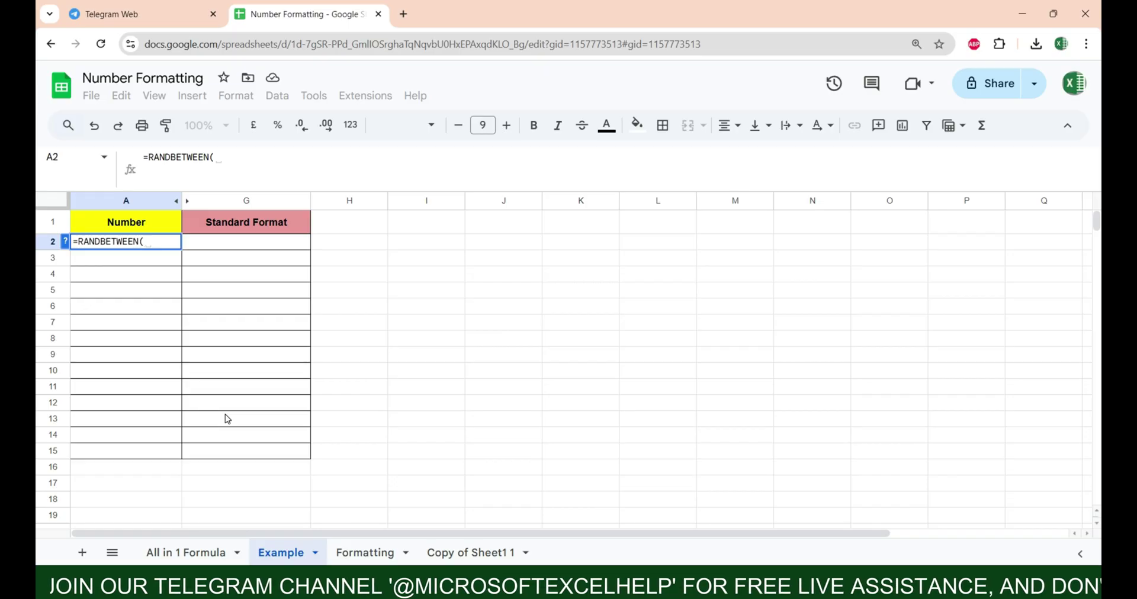
{"action": "type", "text": "1000"}
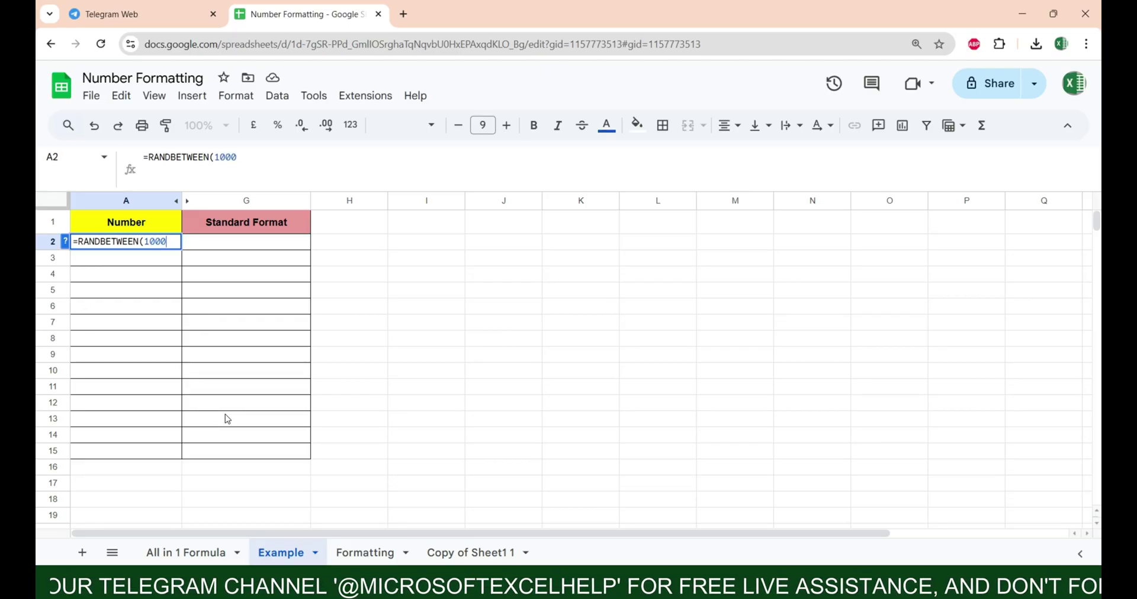
{"action": "type", "text": ",1000000"}
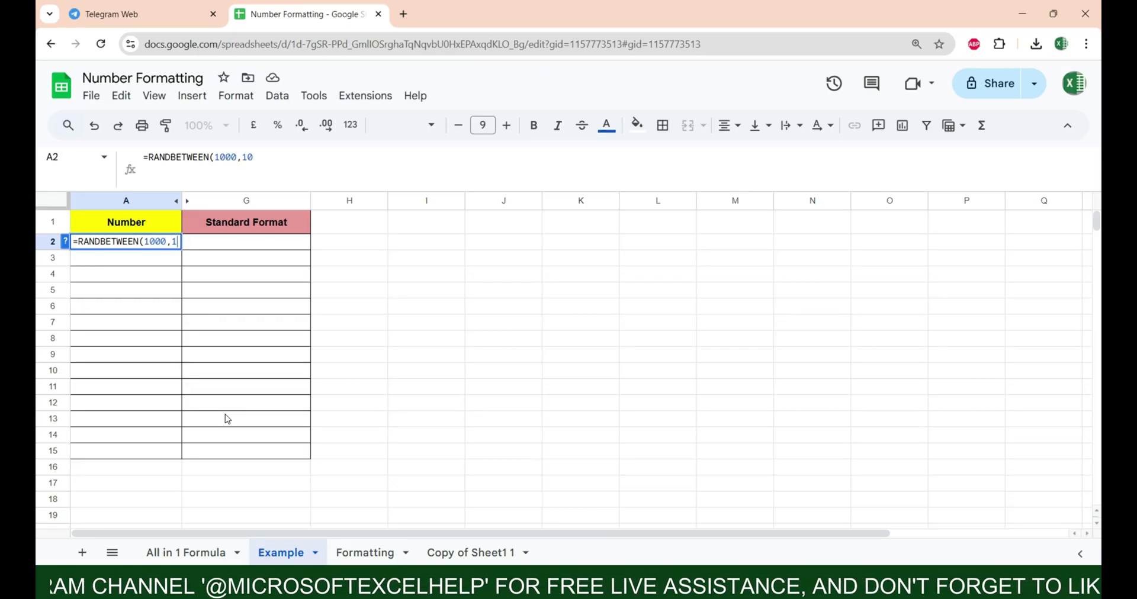
{"action": "type", "text": "00)"}
{"action": "key", "text": "Return"}
Fill the random-number formula down through A15, then switch to the IF formula in Notepad
{"action": "key", "text": "Up"}
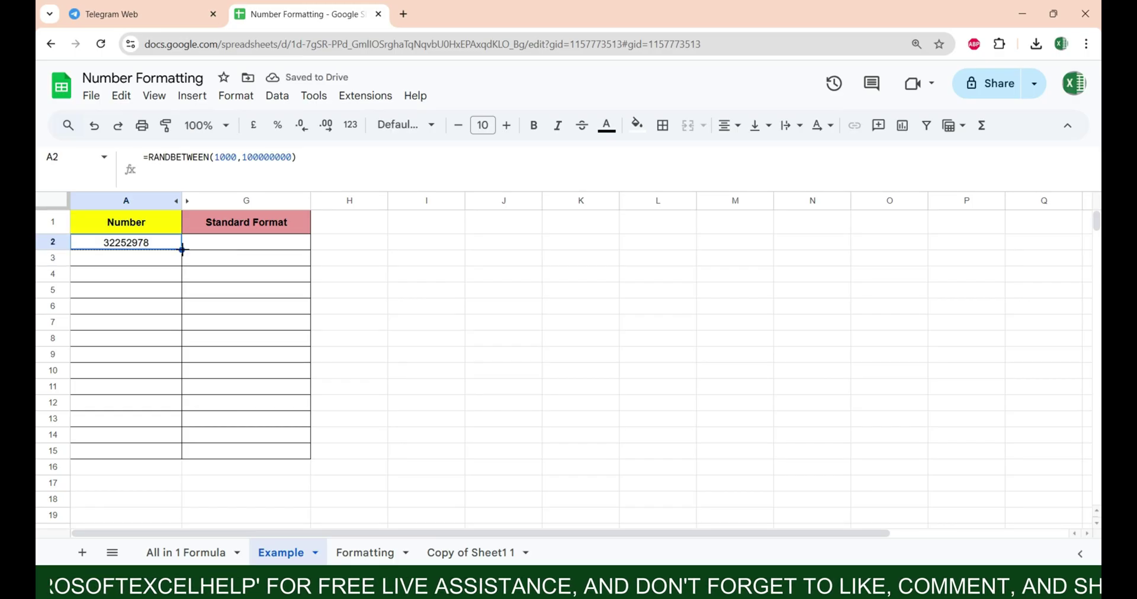
{"action": "key", "text": "ctrl+Return"}
{"action": "key", "text": "alt+Tab"}
Select the whole IF formula in Notepad and return to the sheet
{"action": "left_click", "coordinate": [351, 268]}
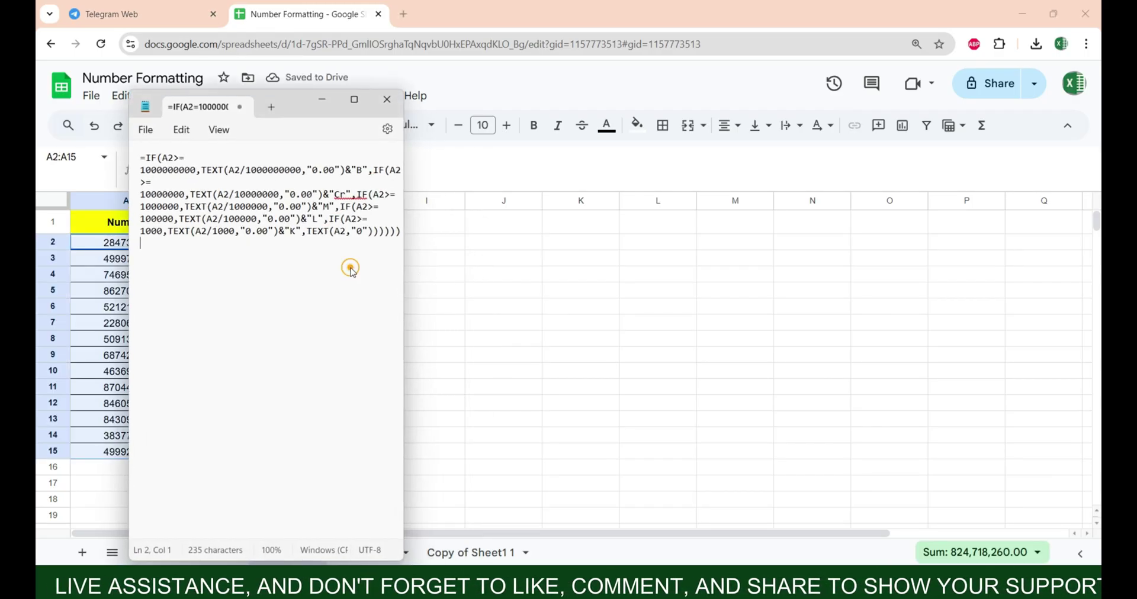
{"action": "key", "text": "ctrl+a"}
{"action": "key", "text": "ctrl+c"}
{"action": "left_click", "coordinate": [322, 100]}
Paste the IF formula into G2 and fill it down to G15
{"action": "left_click", "coordinate": [254, 244]}
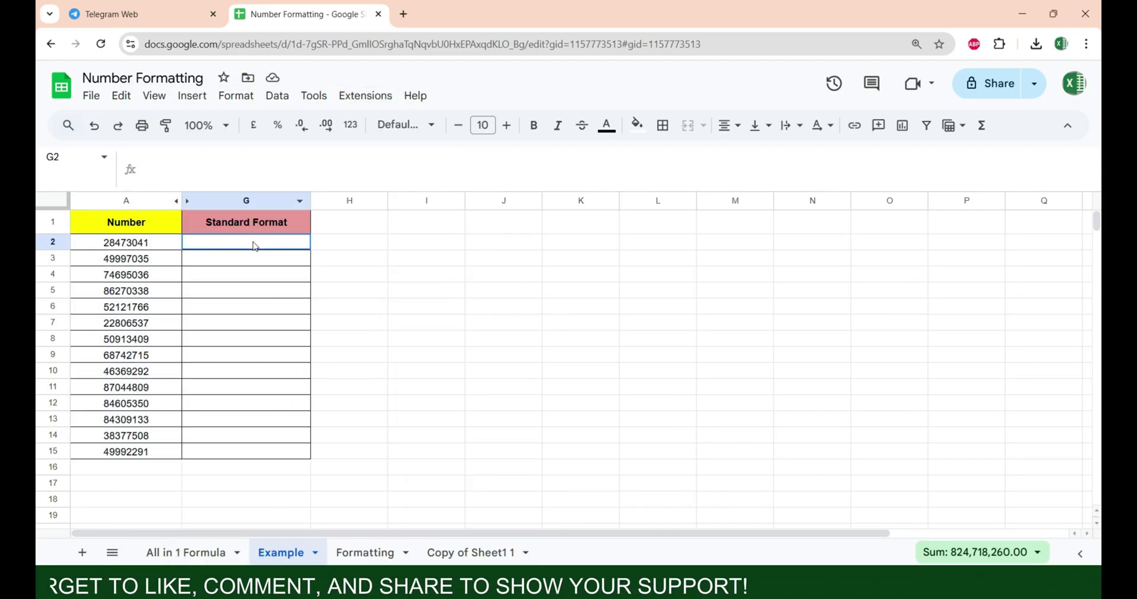
{"action": "key", "text": "ctrl+v"}
{"action": "key", "text": "Return"}
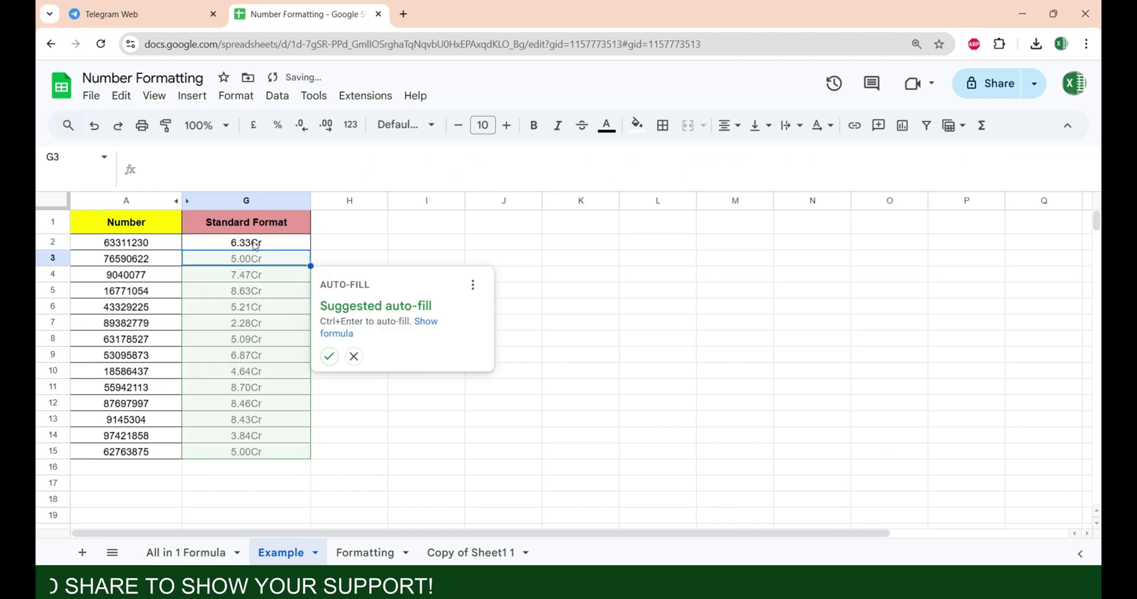
{"action": "left_click", "coordinate": [255, 244]}
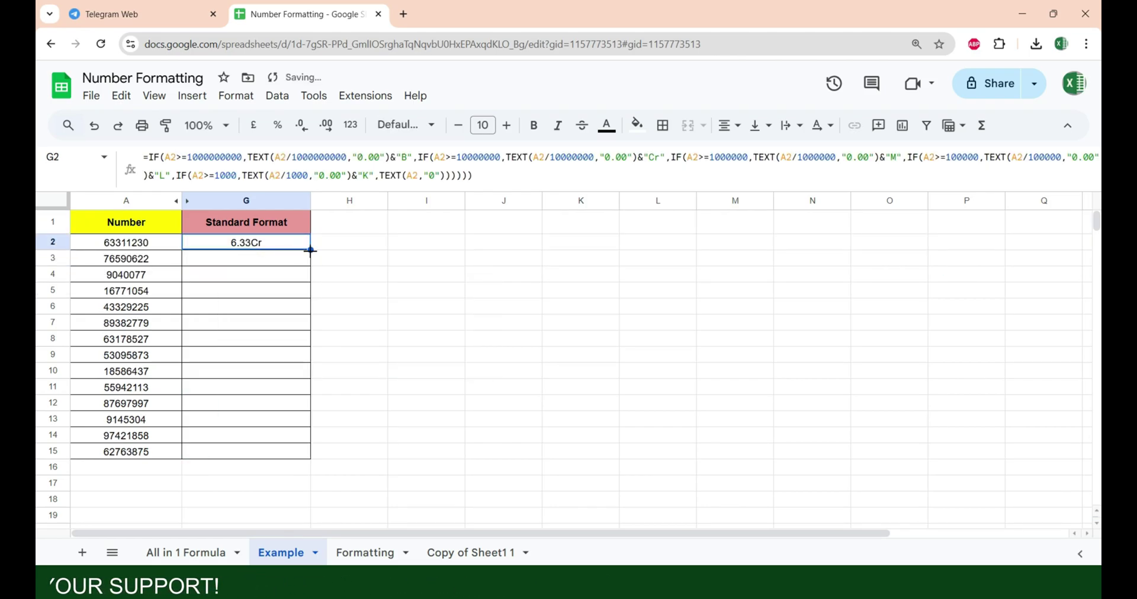
{"action": "left_click_drag", "start_coordinate": [307, 456], "coordinate": [307, 457]}
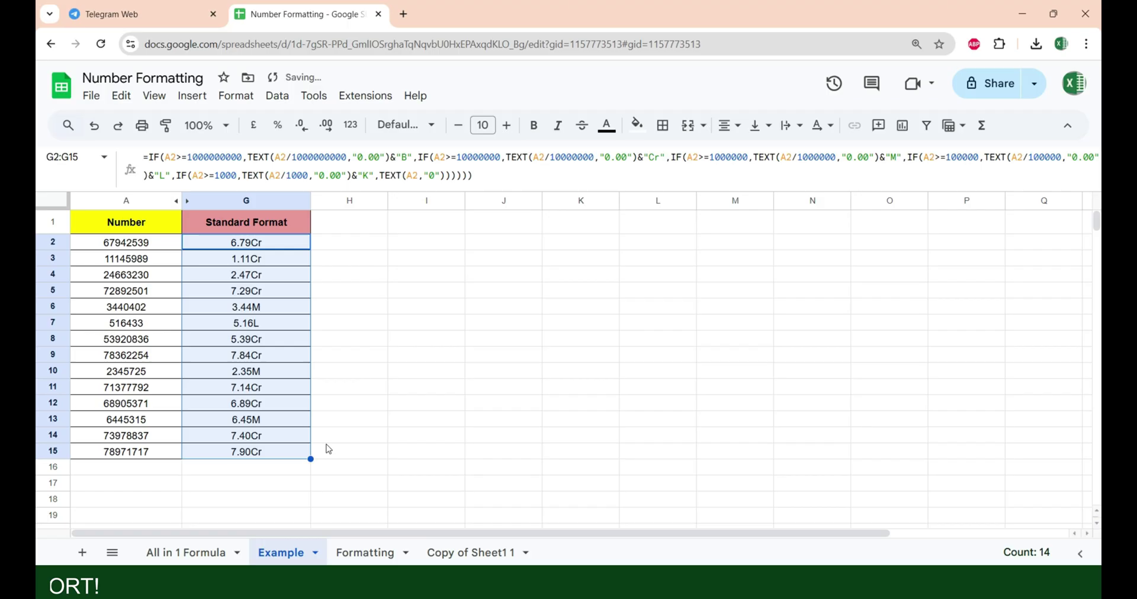
{"action": "left_click", "coordinate": [124, 307]}
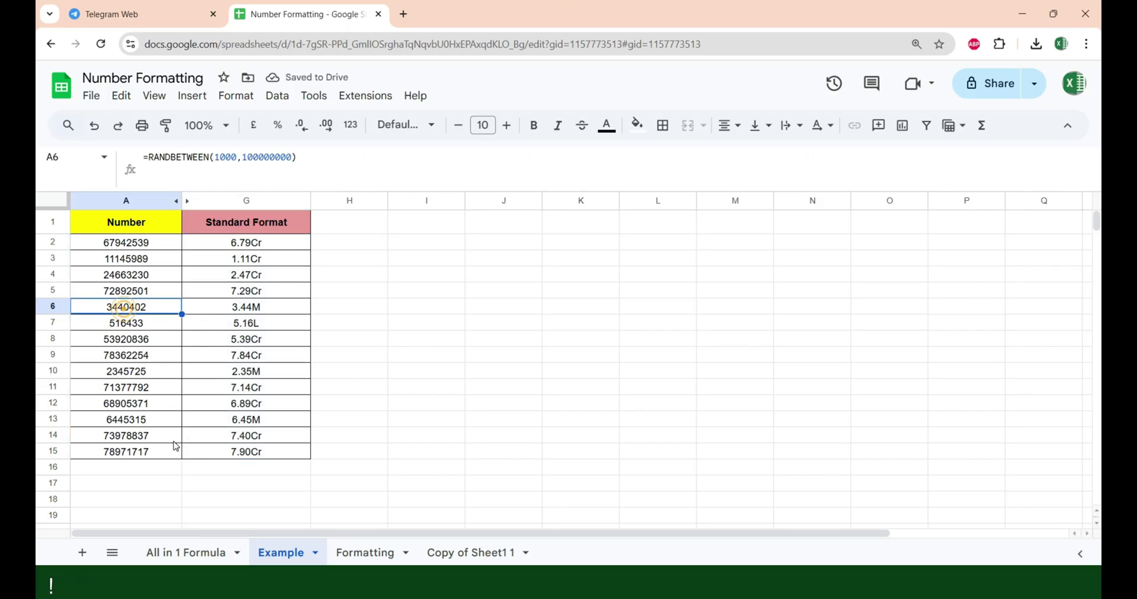
Enter test values 1000 in A6 and 200000 in A7
{"action": "type", "text": "1000"}
{"action": "key", "text": "Return"}
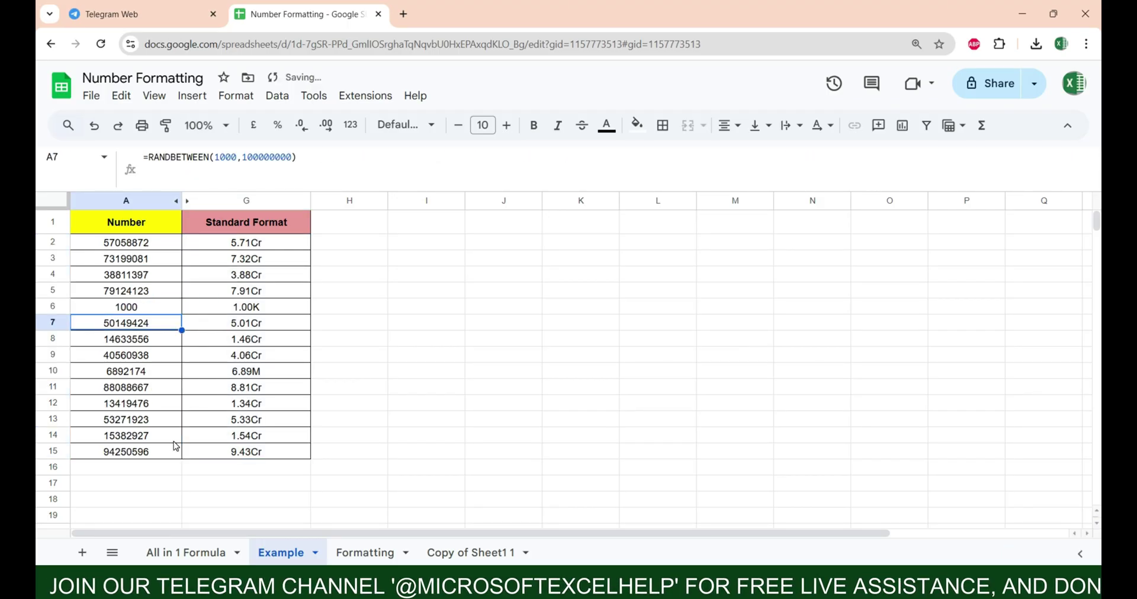
{"action": "type", "text": "200000"}
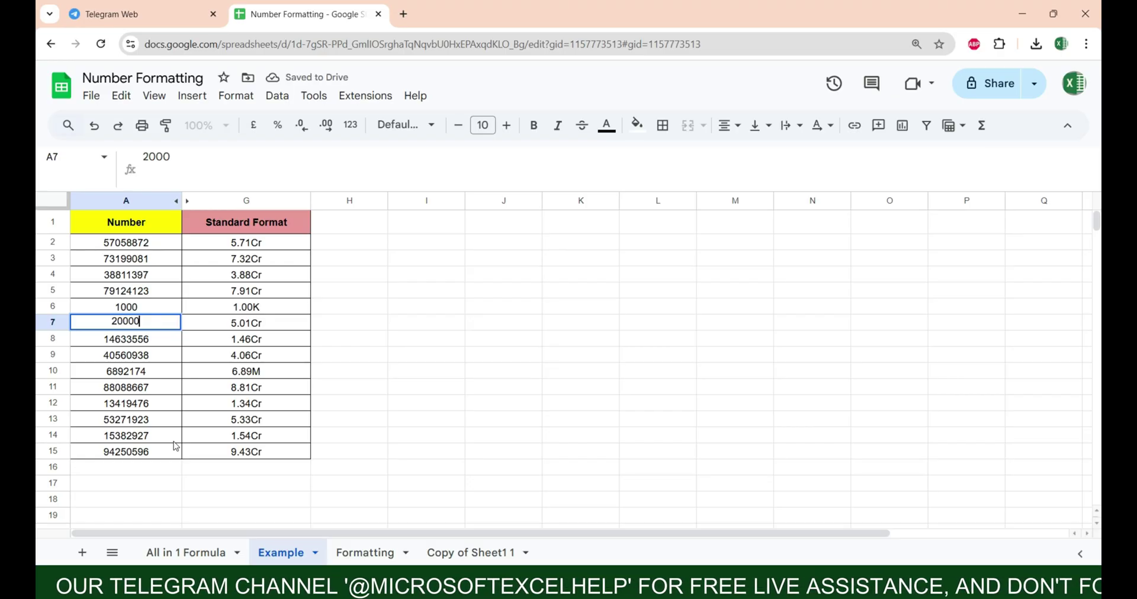
{"action": "key", "text": "ctrl+Return"}
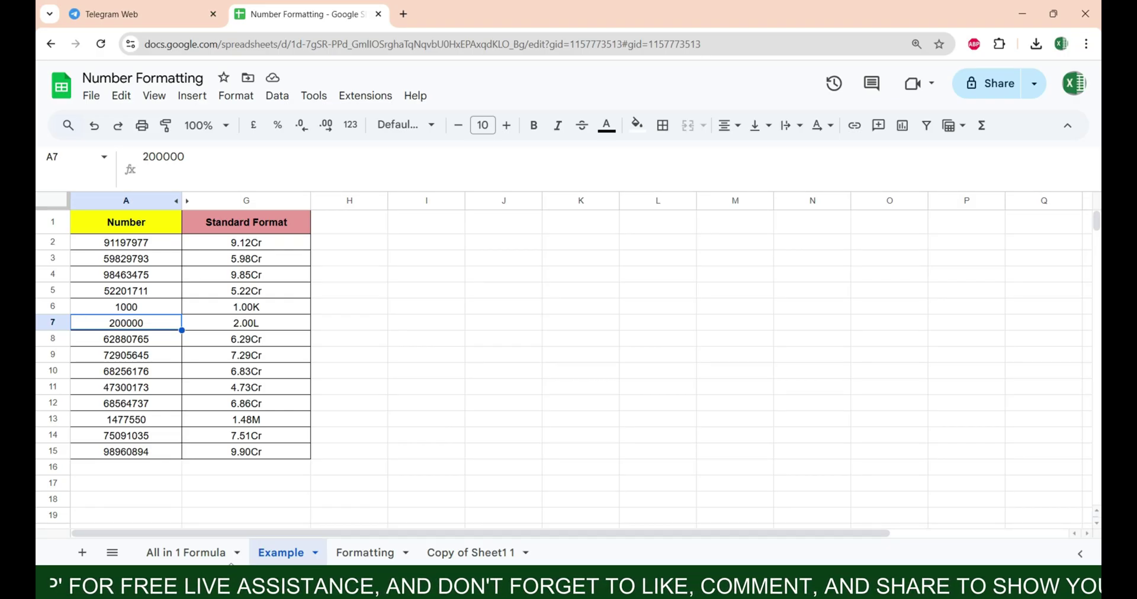
Review the Formatting sheet, then select B2:B15 on the Copy of Sheet1 1 sheet
{"action": "left_click", "coordinate": [371, 560]}
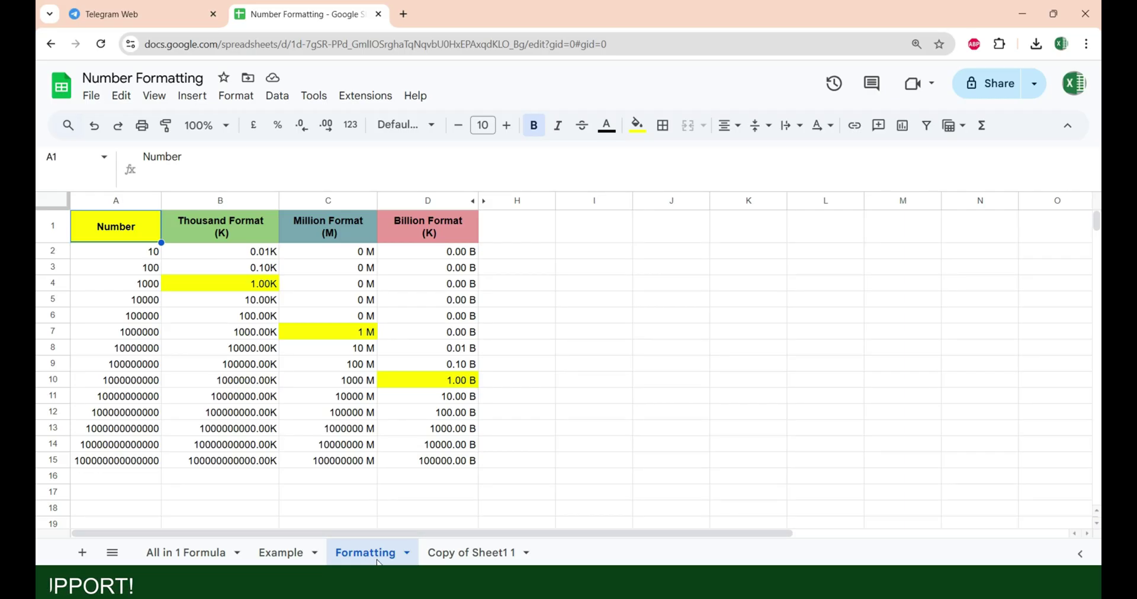
{"action": "left_click", "coordinate": [451, 553]}
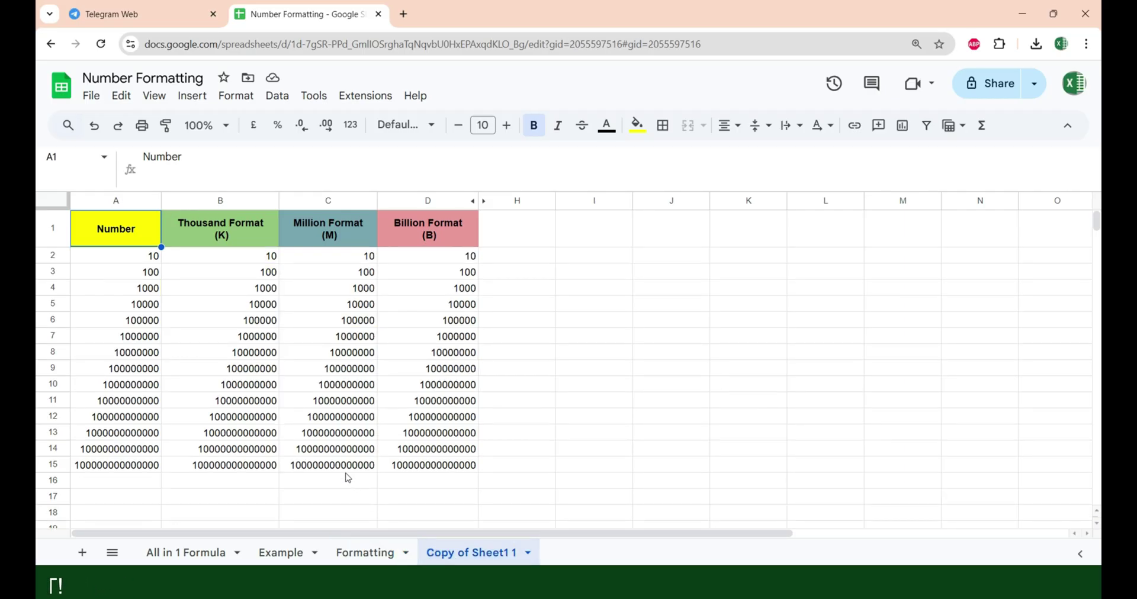
{"action": "left_click_drag", "start_coordinate": [238, 259], "coordinate": [249, 469]}
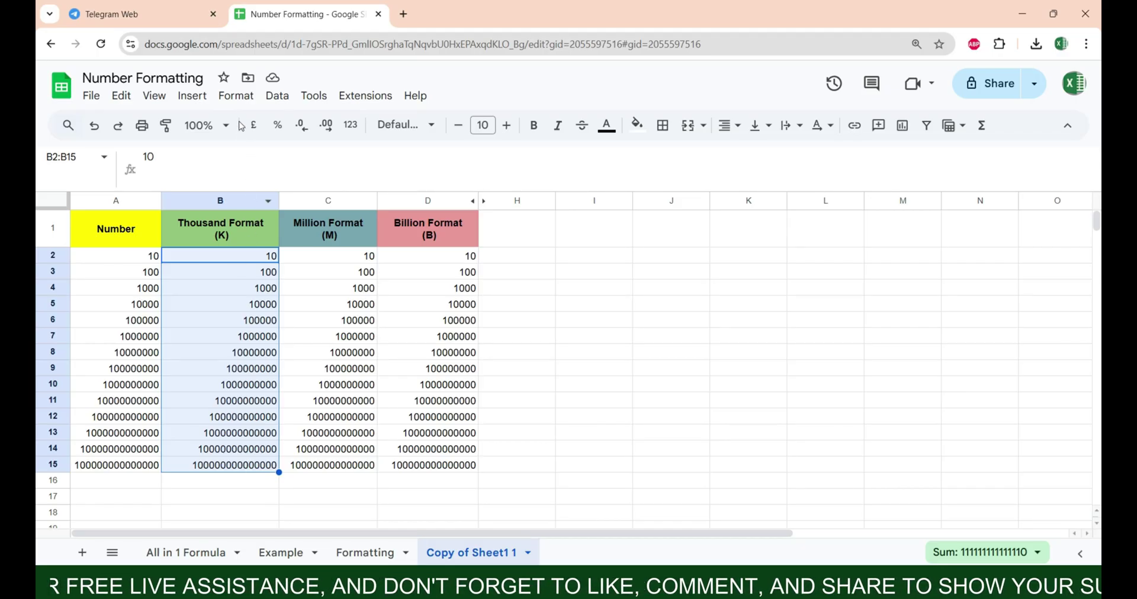
Apply the custom number format 0.00,"K" to B2:B15
{"action": "left_click", "coordinate": [237, 97]}
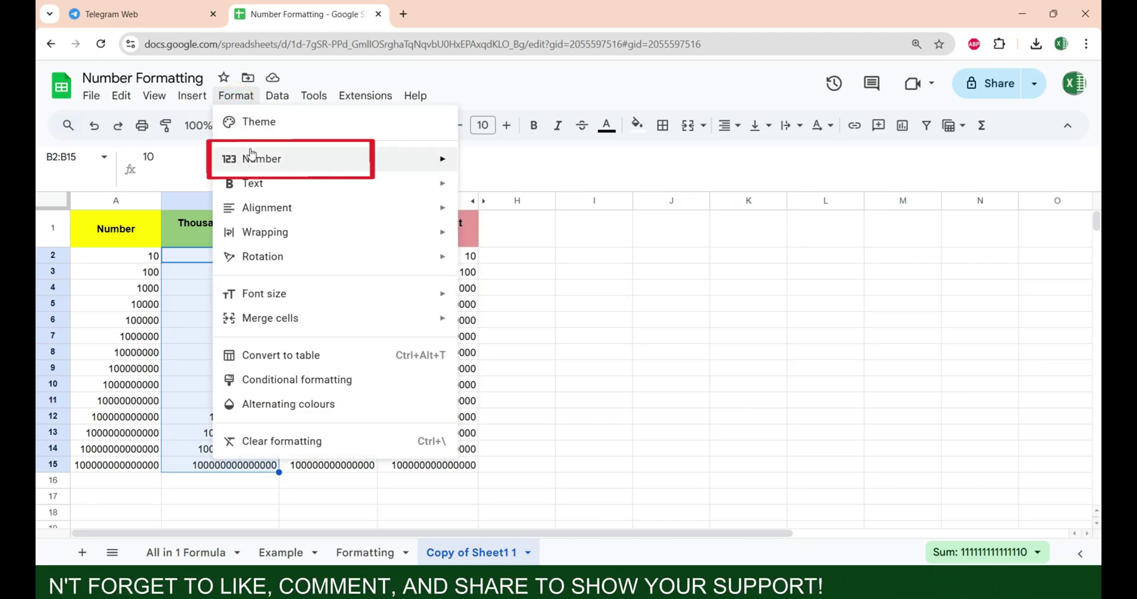
{"action": "mouse_move", "coordinate": [251, 154]}
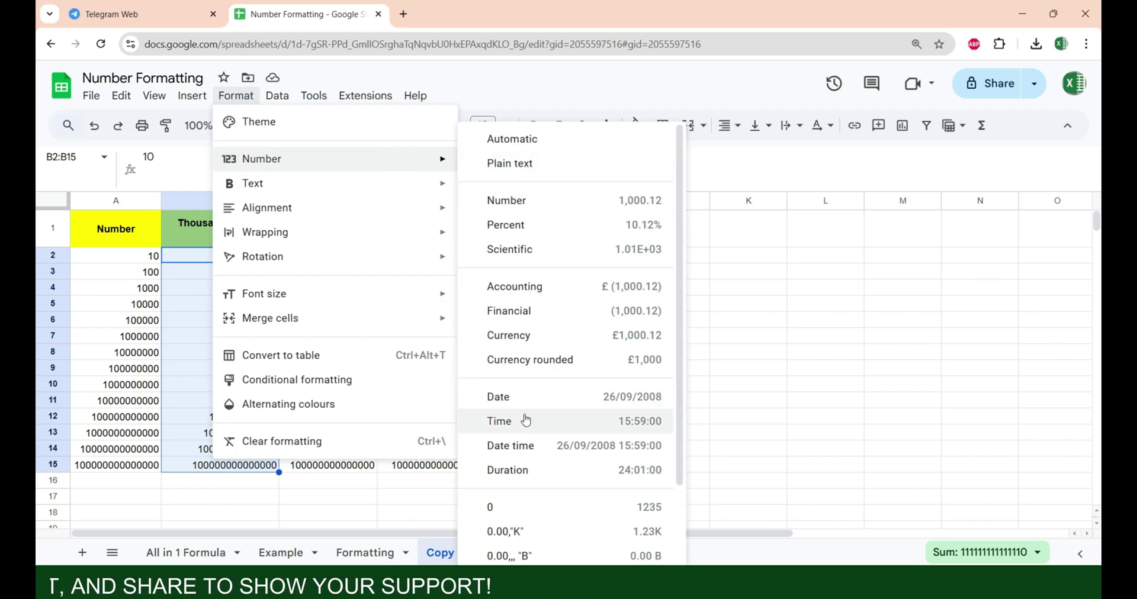
{"action": "scroll", "coordinate": [526, 421], "scroll_direction": "down", "scroll_amount": 2}
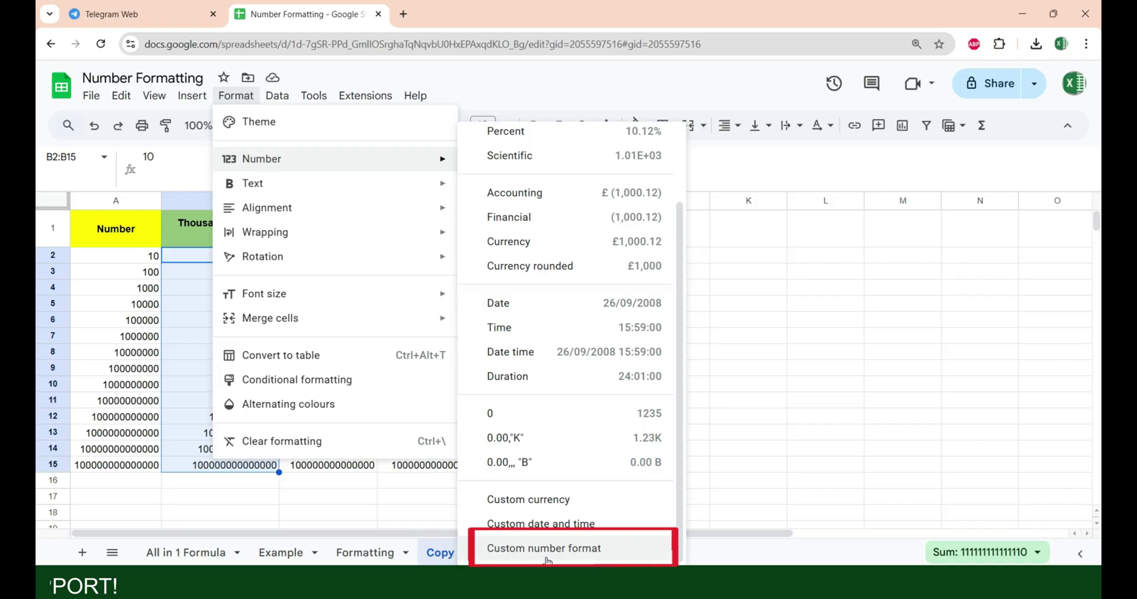
{"action": "left_click", "coordinate": [547, 559]}
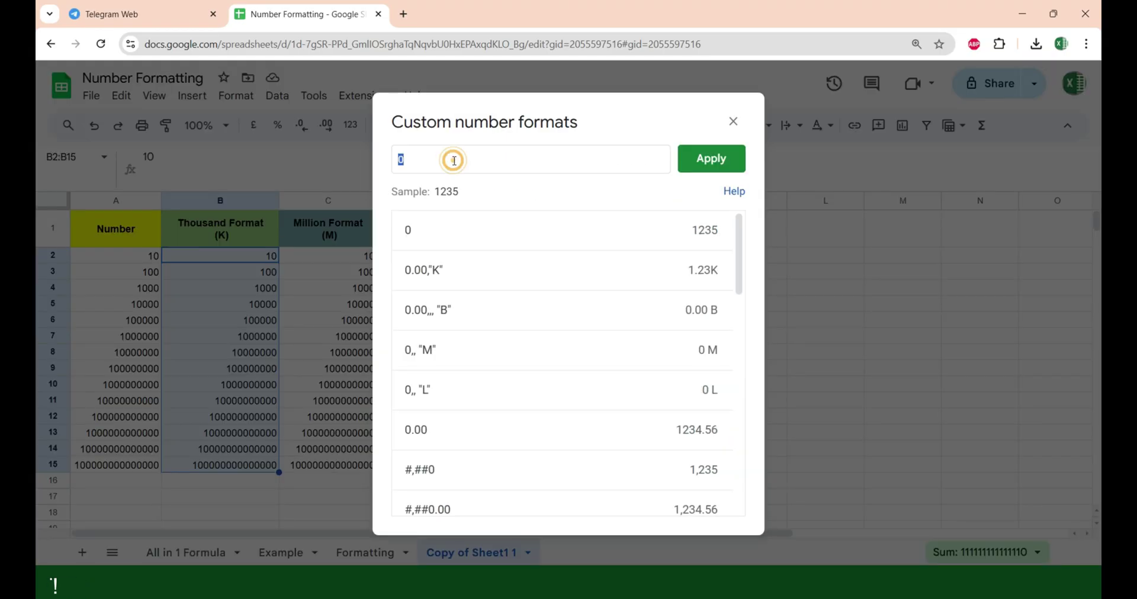
{"action": "left_click", "coordinate": [454, 160]}
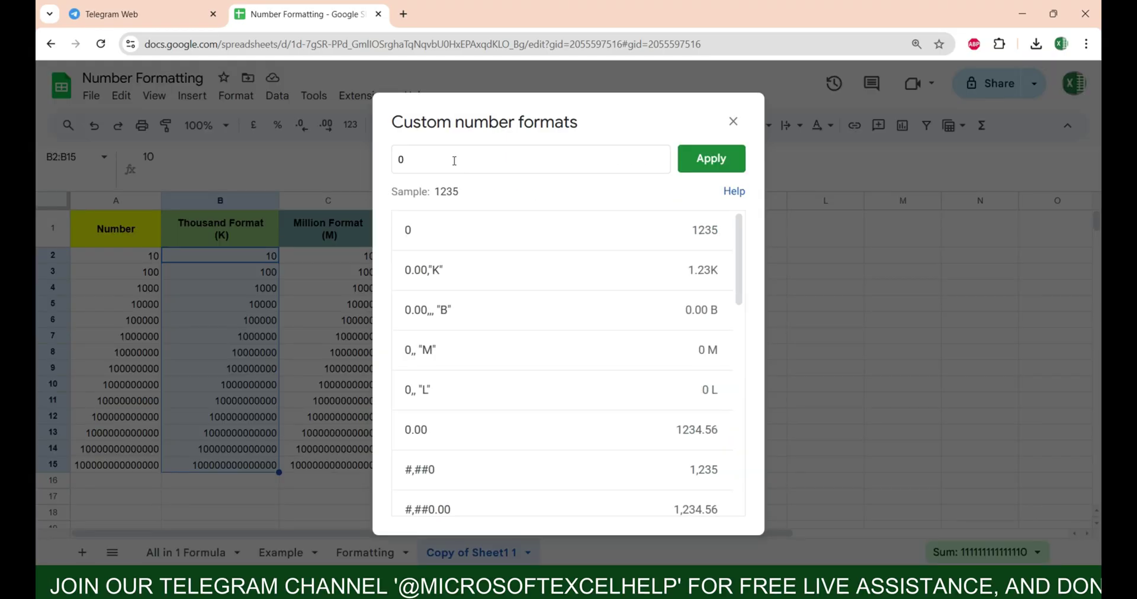
{"action": "type", "text": ".00"}
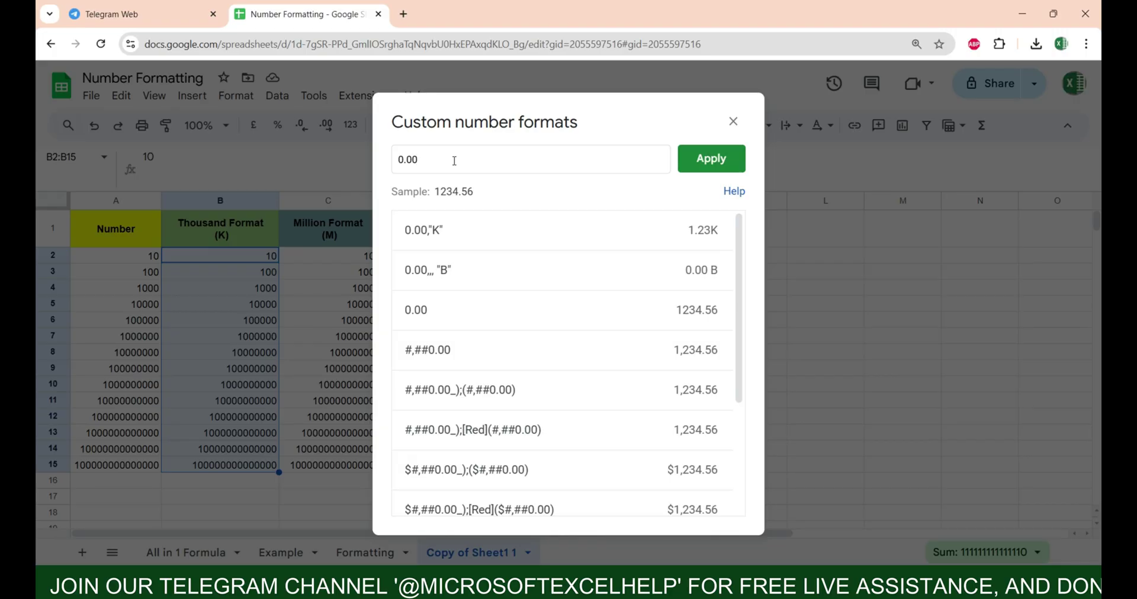
{"action": "type", "text": ", \"K"}
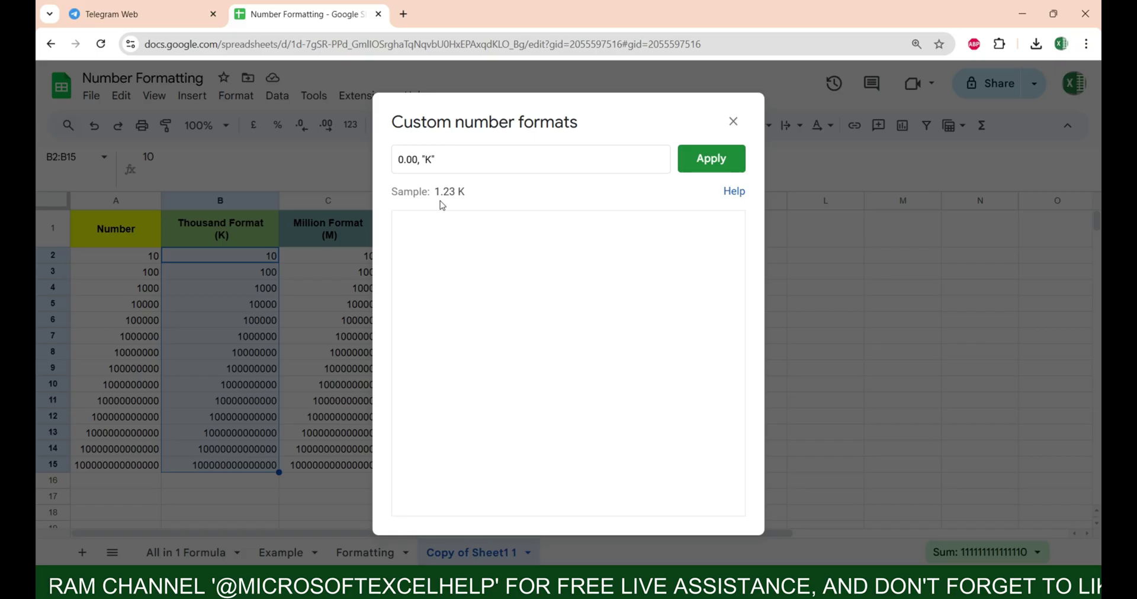
{"action": "left_click", "coordinate": [706, 170]}
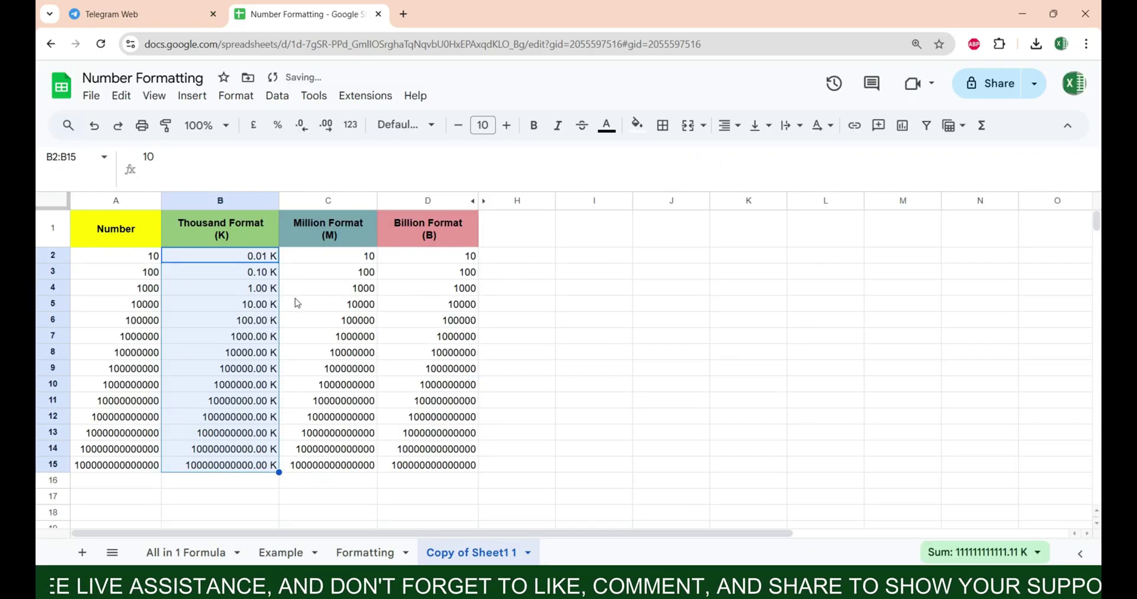
Fill cell B4, showing 1.00 K, with yellow
{"action": "left_click", "coordinate": [147, 294]}
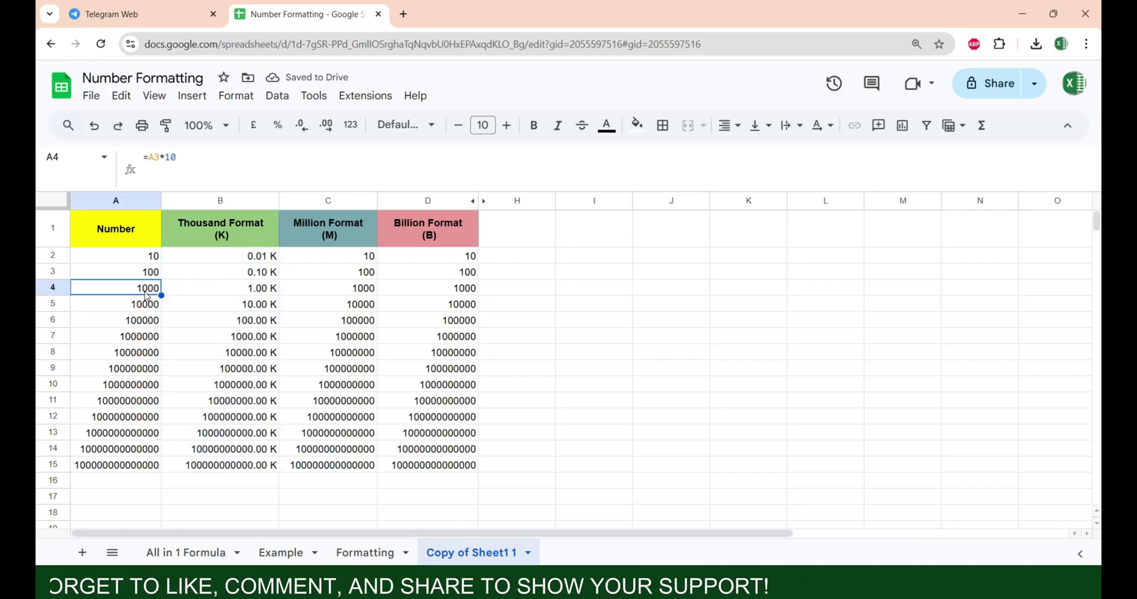
{"action": "left_click", "coordinate": [212, 290]}
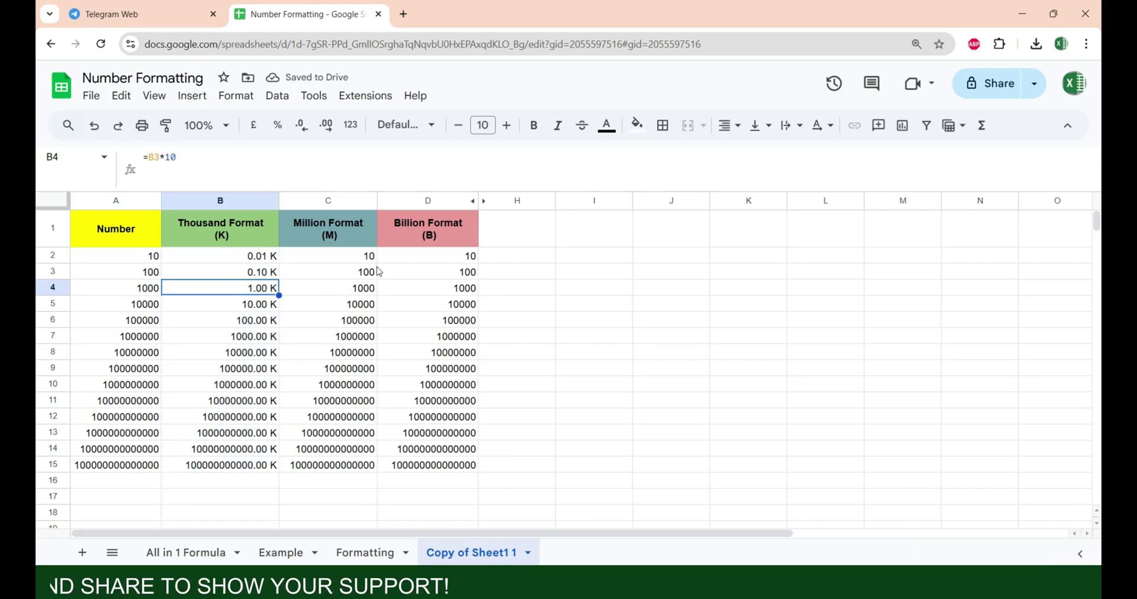
{"action": "left_click", "coordinate": [635, 124]}
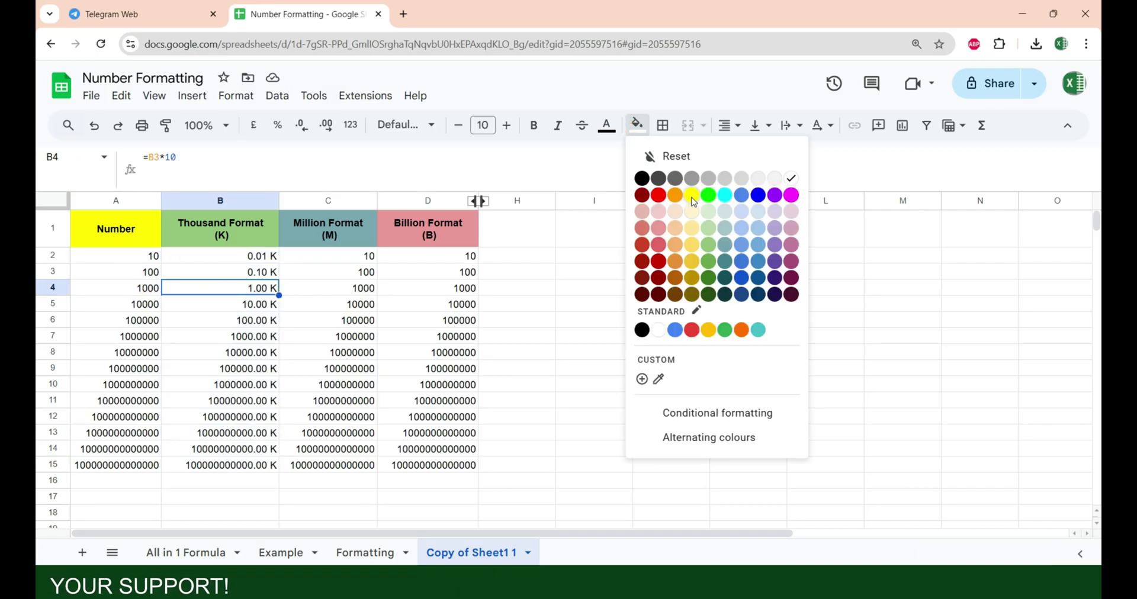
{"action": "left_click", "coordinate": [691, 196]}
Select the Million Format values C2:C15
{"action": "left_click_drag", "start_coordinate": [331, 255], "coordinate": [356, 465]}
{"action": "left_click", "coordinate": [364, 337]}
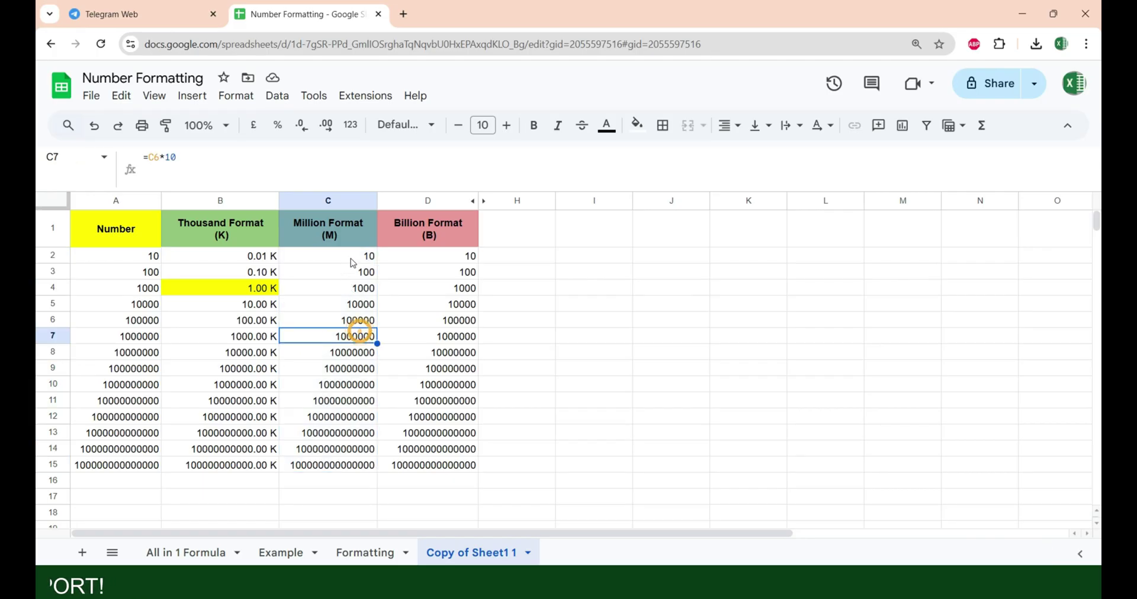
{"action": "left_click_drag", "start_coordinate": [352, 261], "coordinate": [363, 466]}
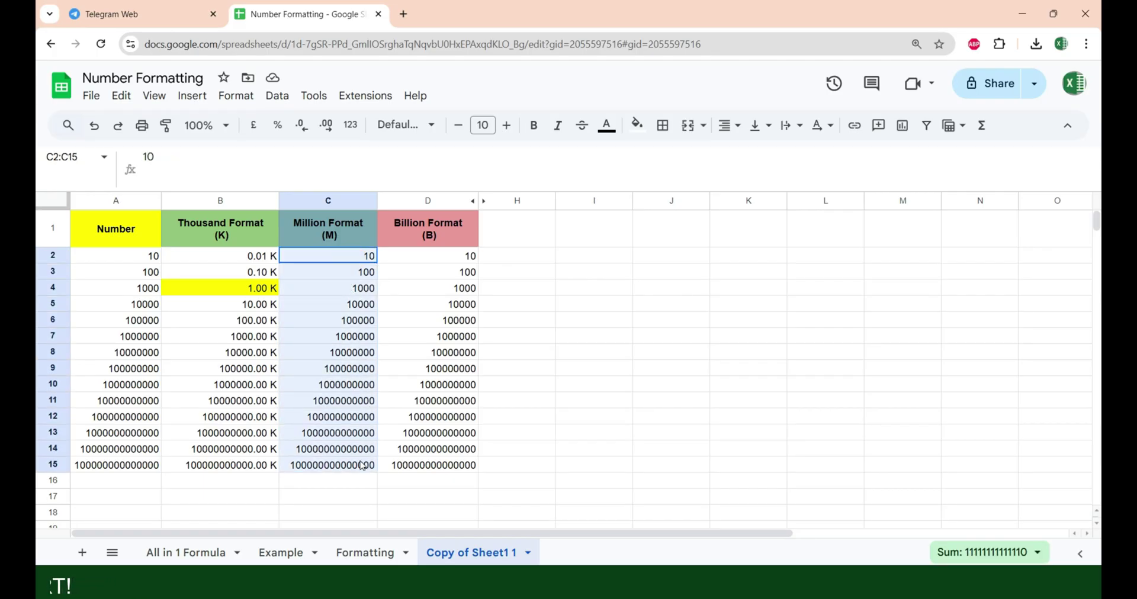
Apply the custom number format 0.00,,"M" to C2:C15
{"action": "left_click", "coordinate": [243, 98]}
{"action": "mouse_move", "coordinate": [256, 169]}
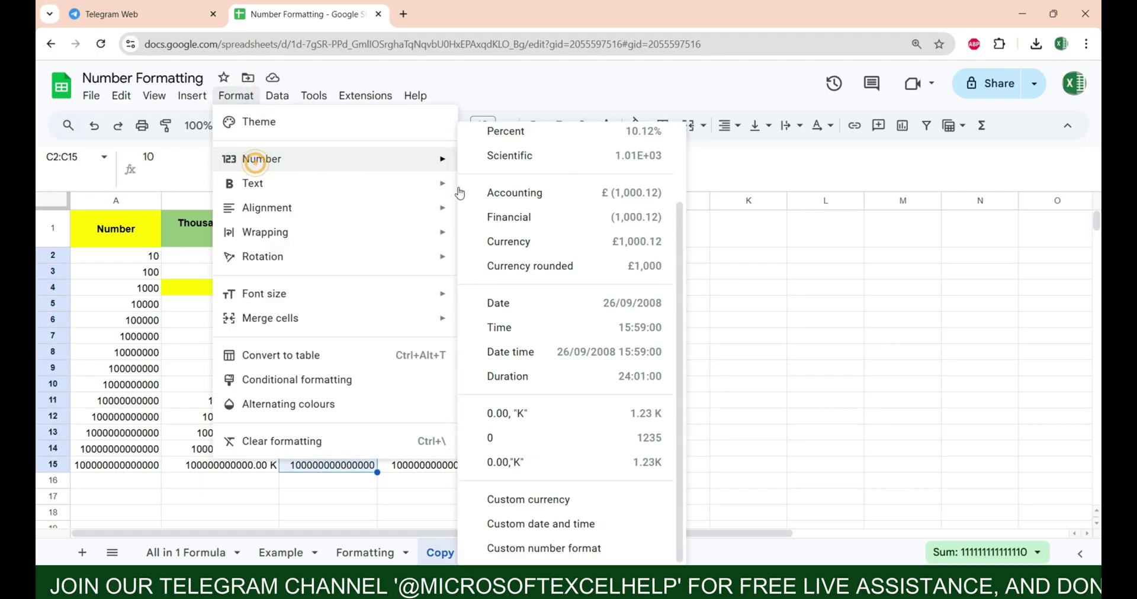
{"action": "left_click", "coordinate": [540, 548]}
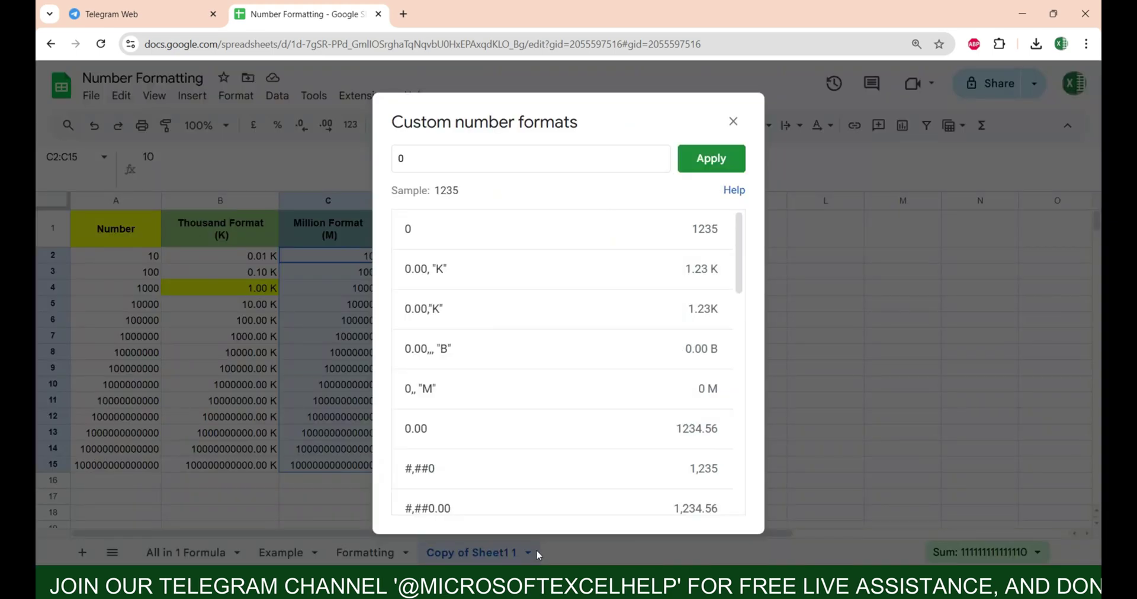
{"action": "left_click", "coordinate": [433, 163]}
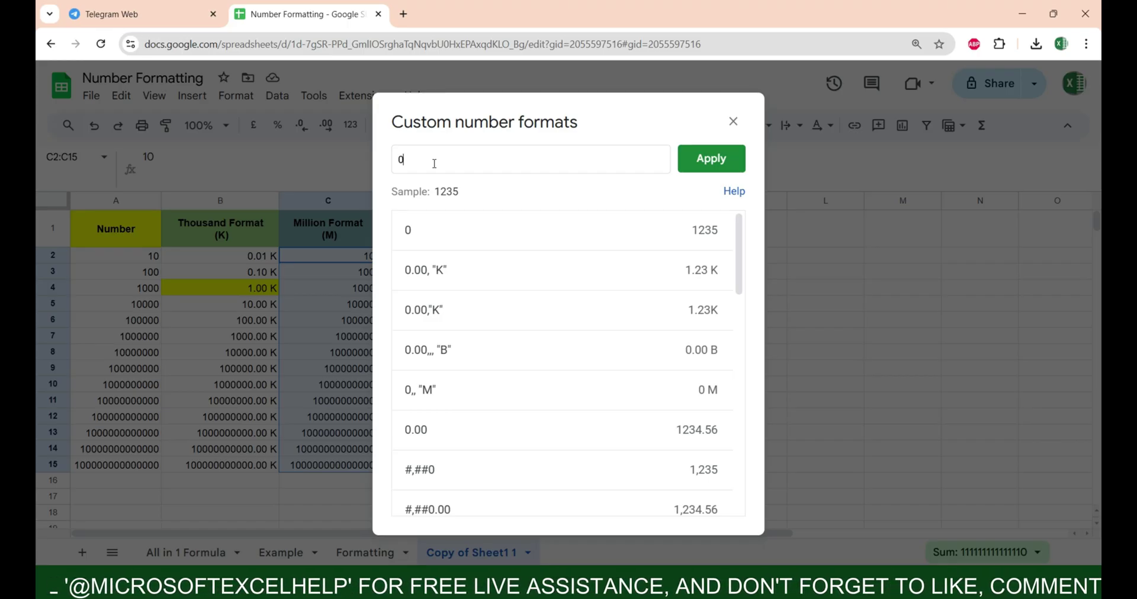
{"action": "type", "text": ".0"}
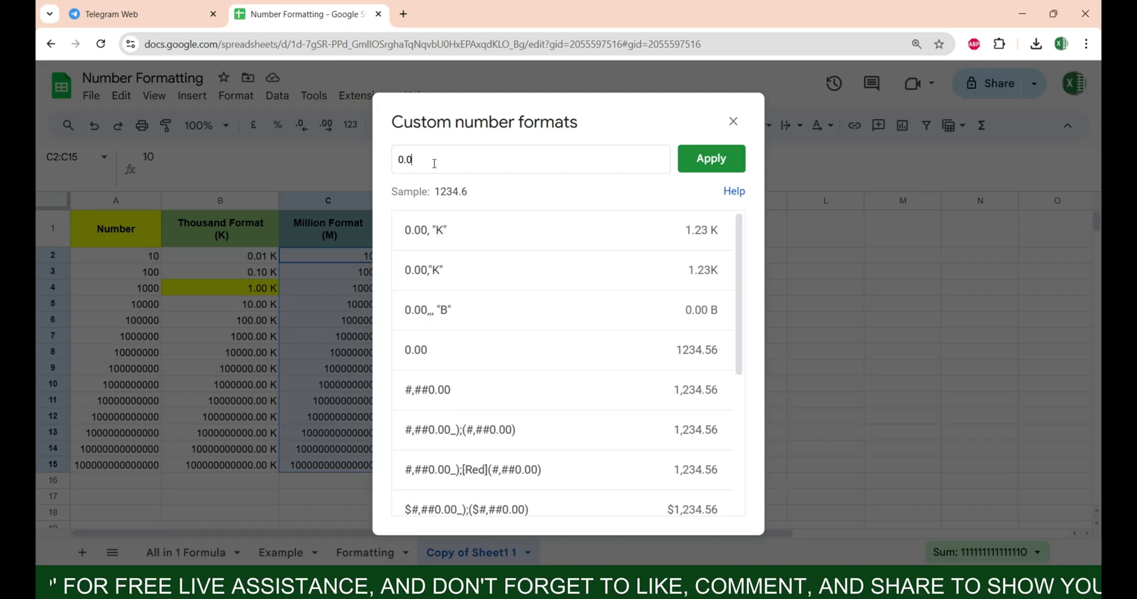
{"action": "type", "text": "0"}
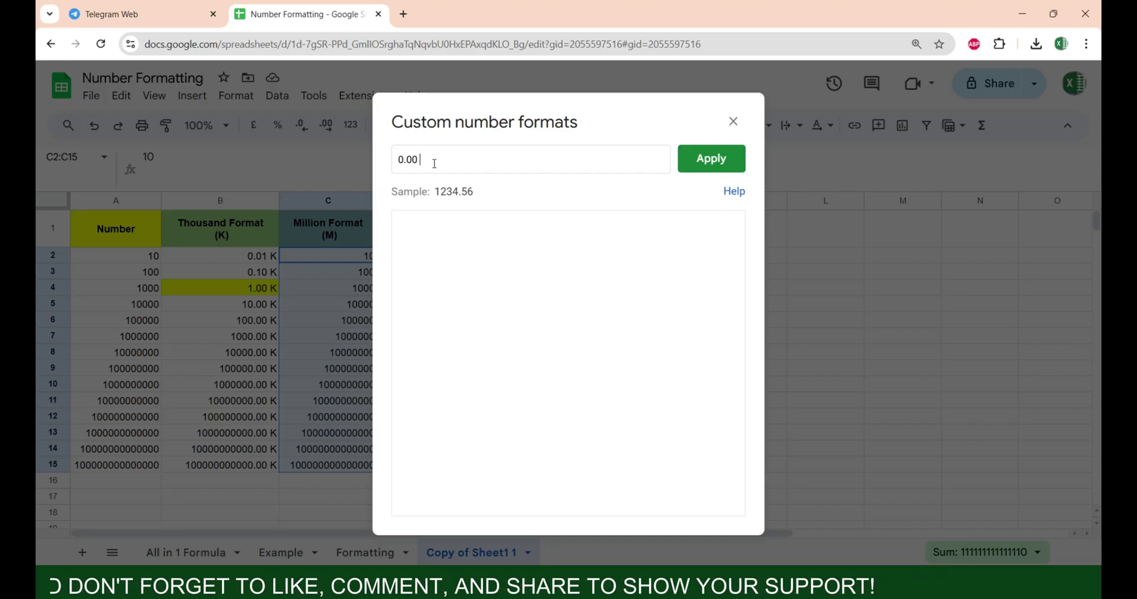
{"action": "type", "text": ","}
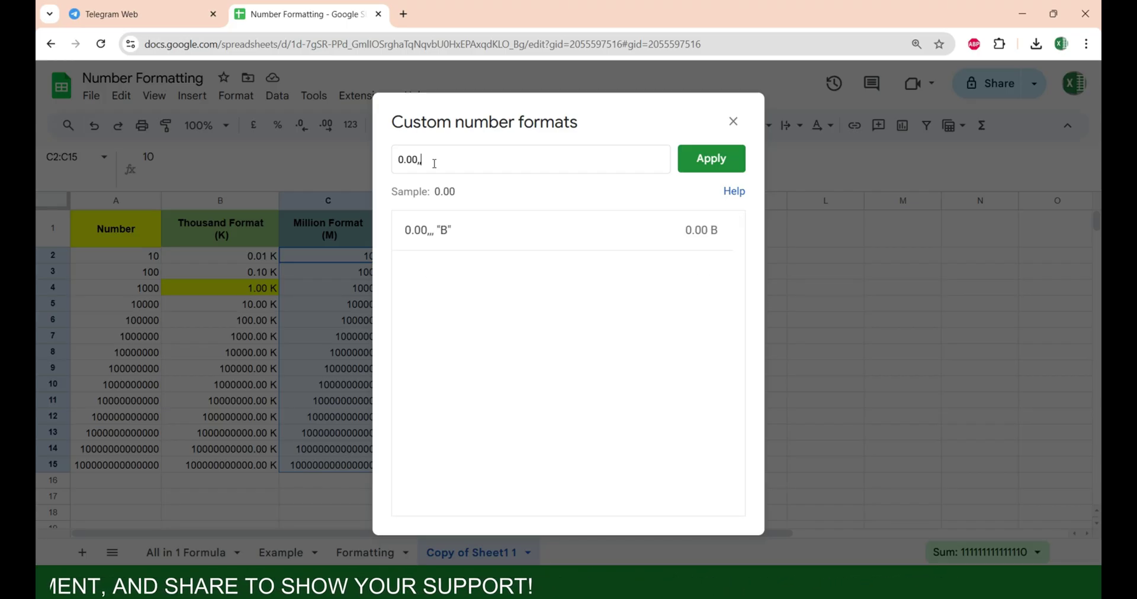
{"action": "type", "text": ",\""}
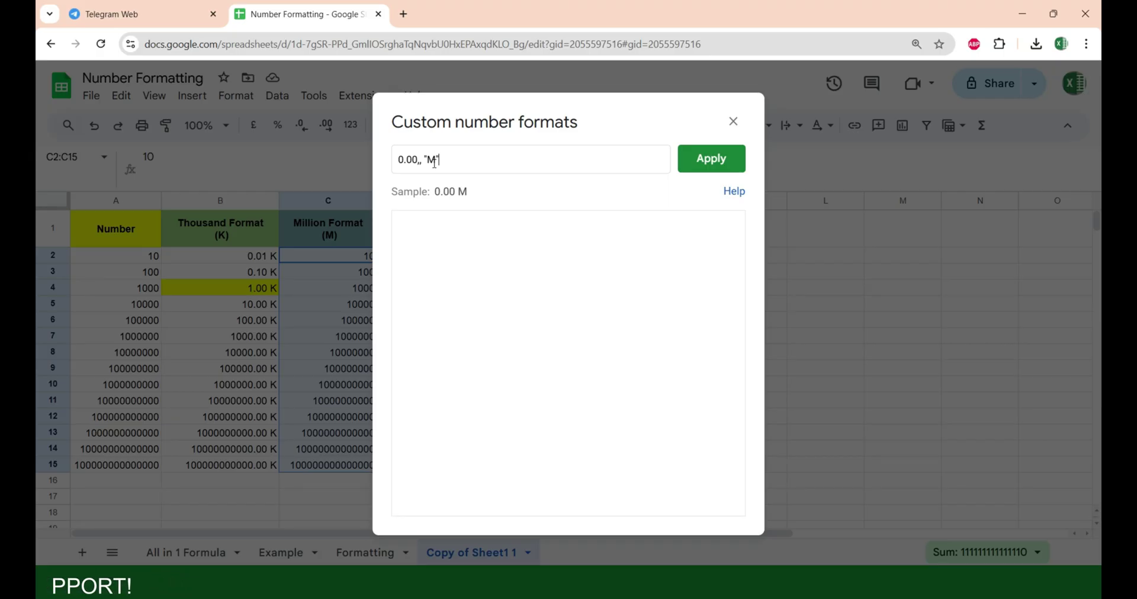
{"action": "left_click", "coordinate": [719, 160]}
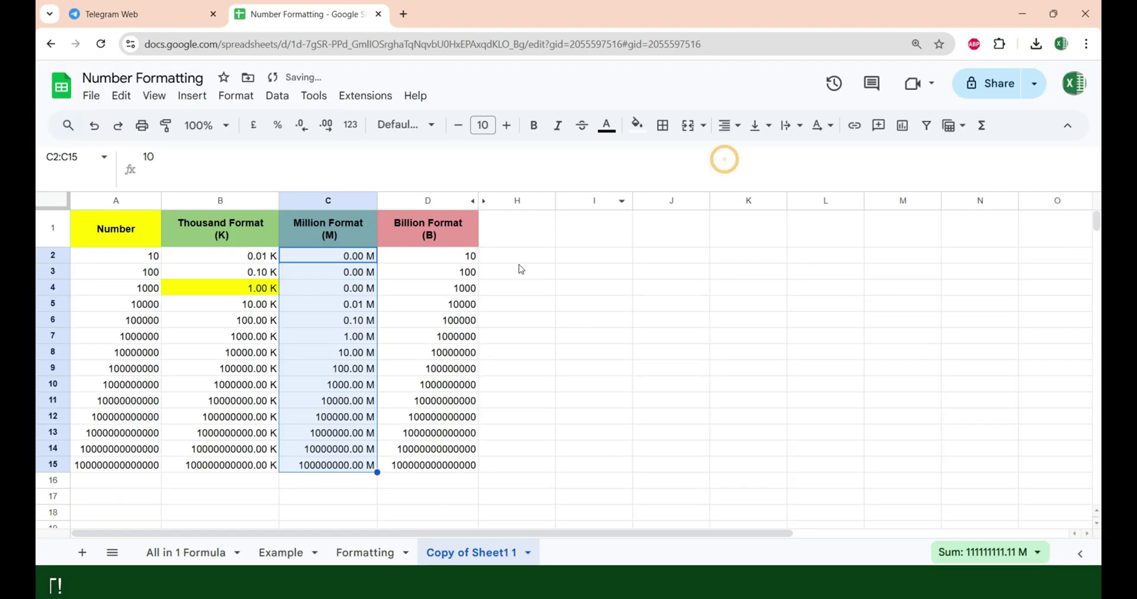
Fill cell C7, showing 1.00 M, with yellow
{"action": "left_click", "coordinate": [348, 339]}
{"action": "left_click", "coordinate": [636, 125]}
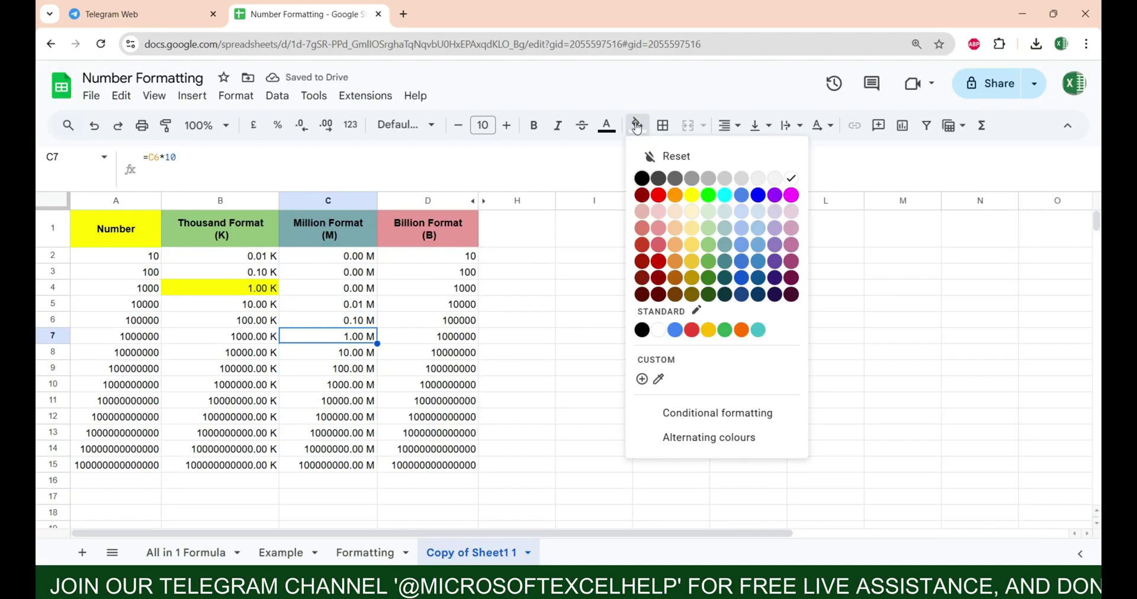
{"action": "left_click", "coordinate": [696, 199]}
{"action": "left_click_drag", "start_coordinate": [464, 259], "coordinate": [467, 465]}
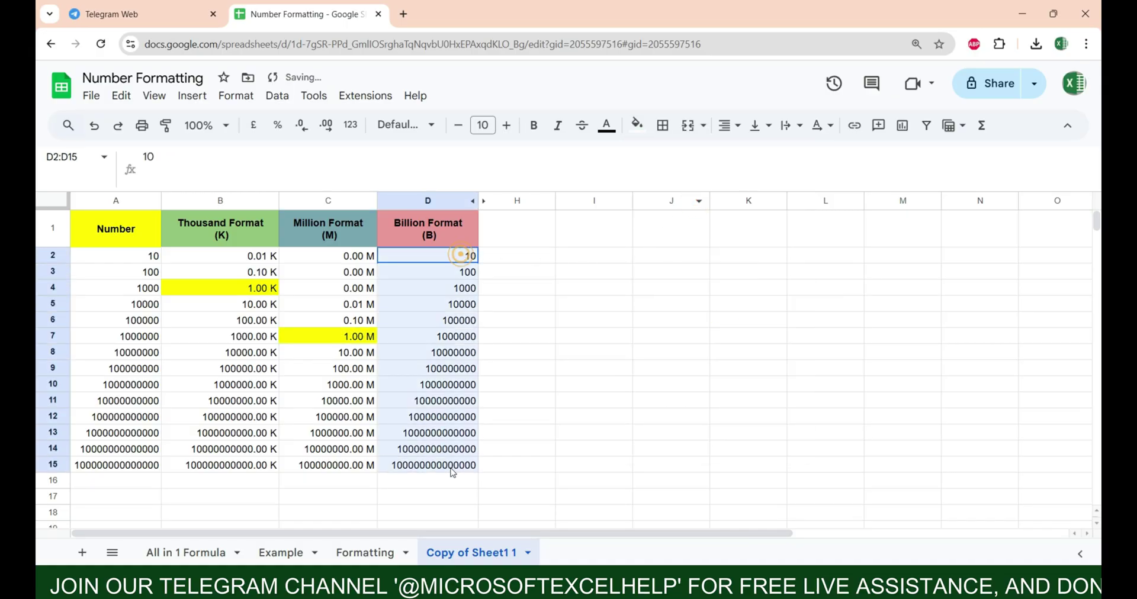
Apply the custom number format 0.00,,,"B" to D2:D15
{"action": "left_click", "coordinate": [239, 97]}
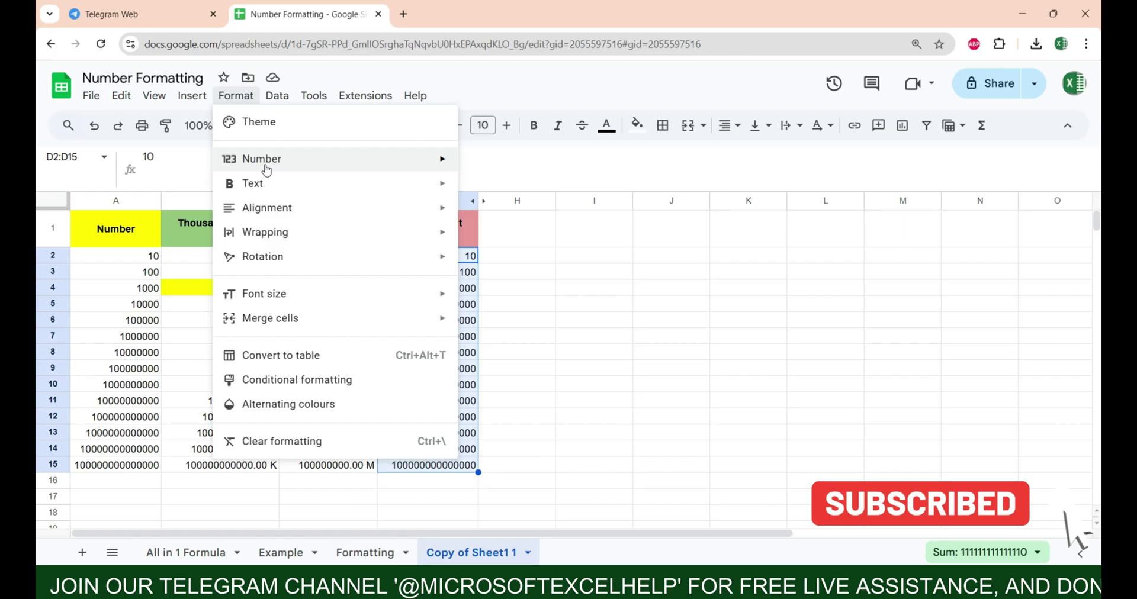
{"action": "mouse_move", "coordinate": [266, 161]}
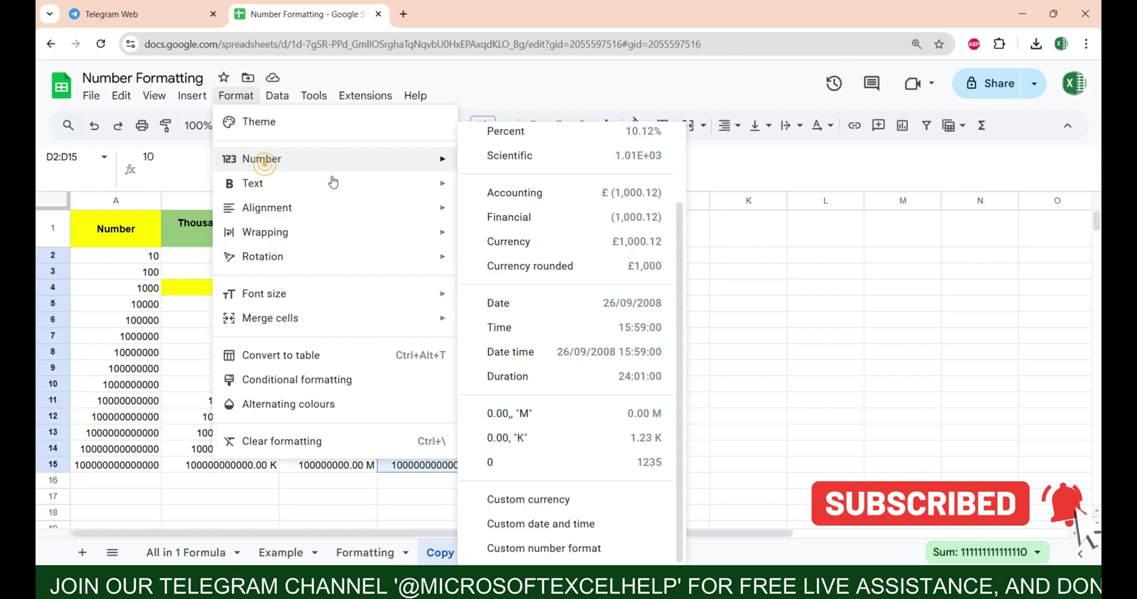
{"action": "left_click", "coordinate": [587, 549]}
{"action": "type", "text": ".0"}
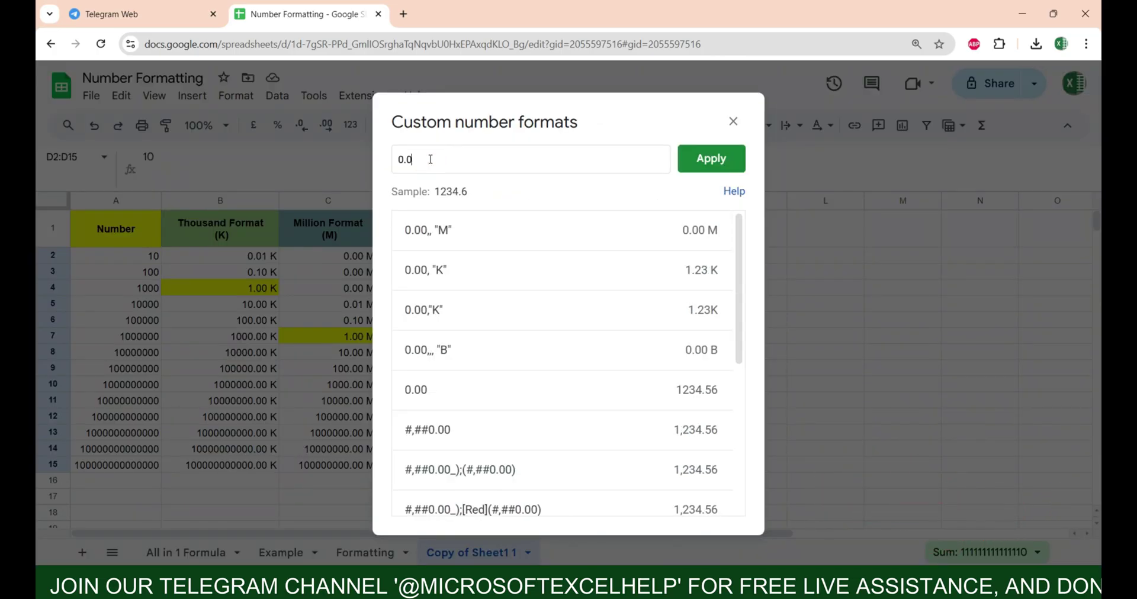
{"action": "type", "text": "0,,, \"B"}
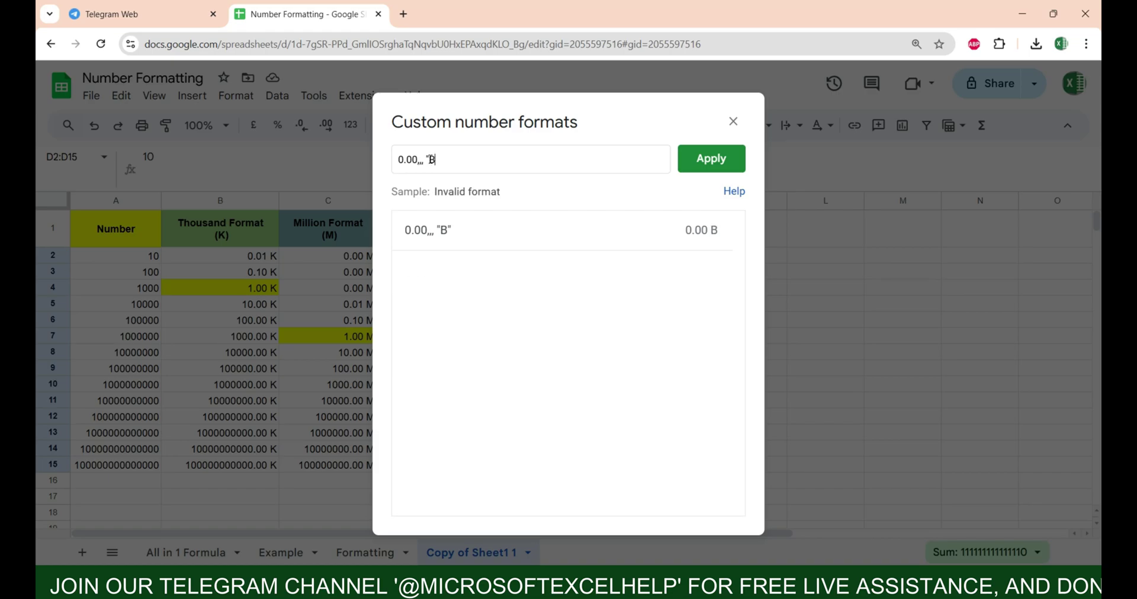
{"action": "type", "text": "\""}
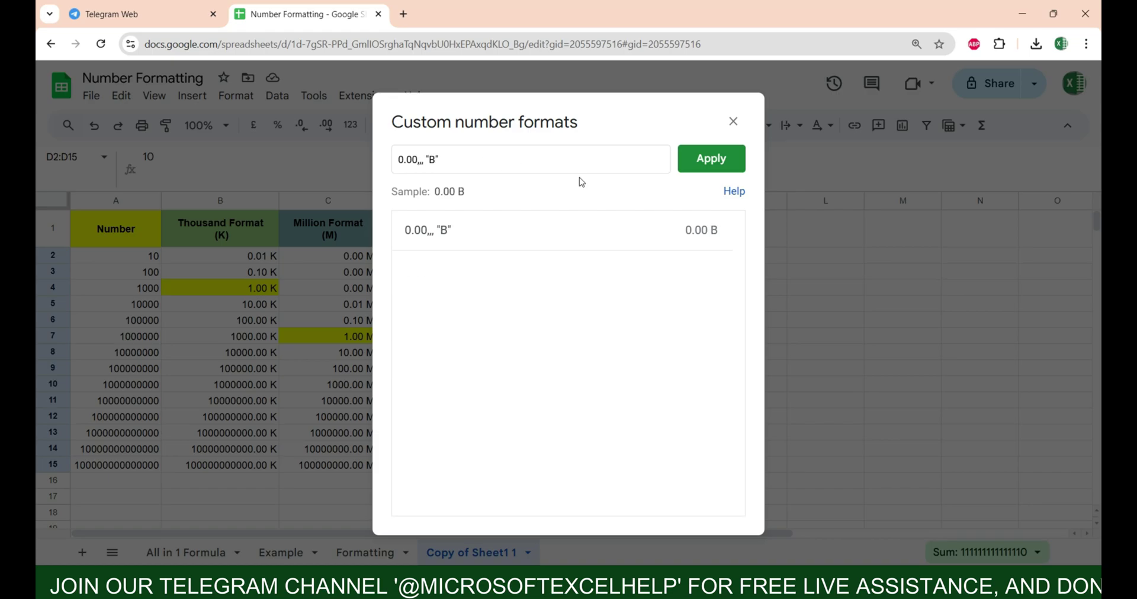
{"action": "left_click", "coordinate": [711, 161]}
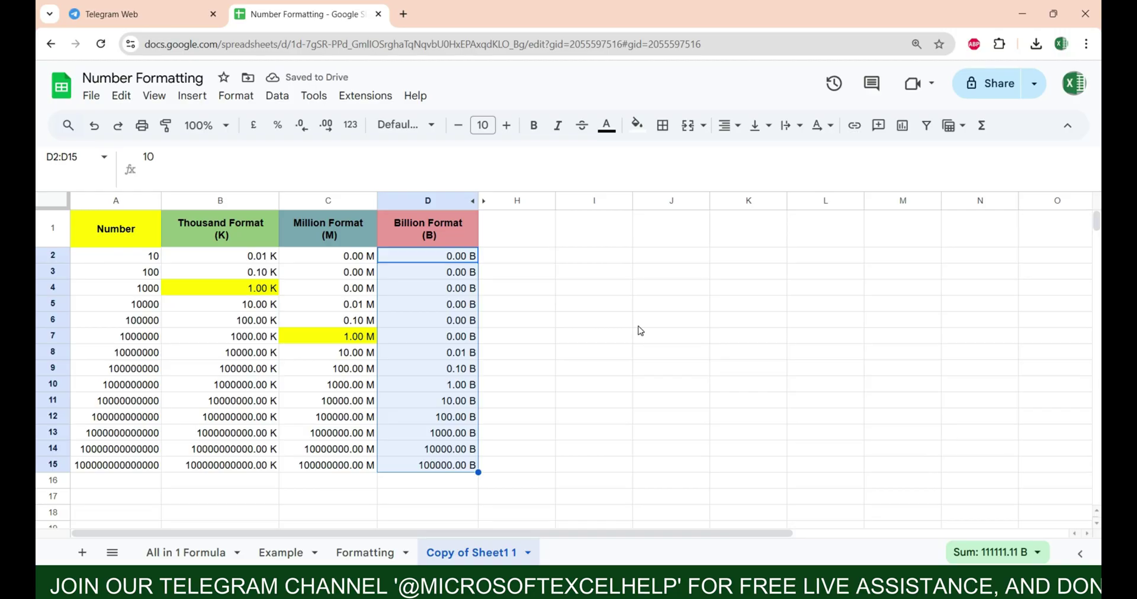